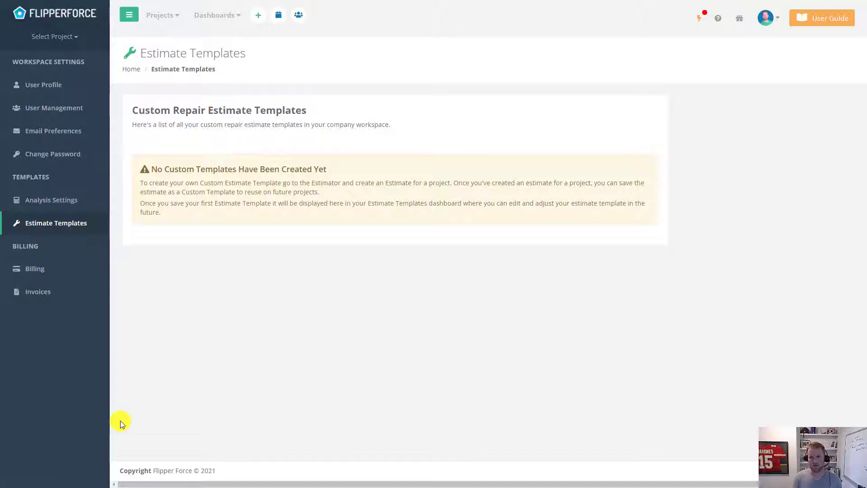
# - Open The Bat House repair estimator and start an estimate from the Rehab by Category template
pyautogui.click(767, 19)
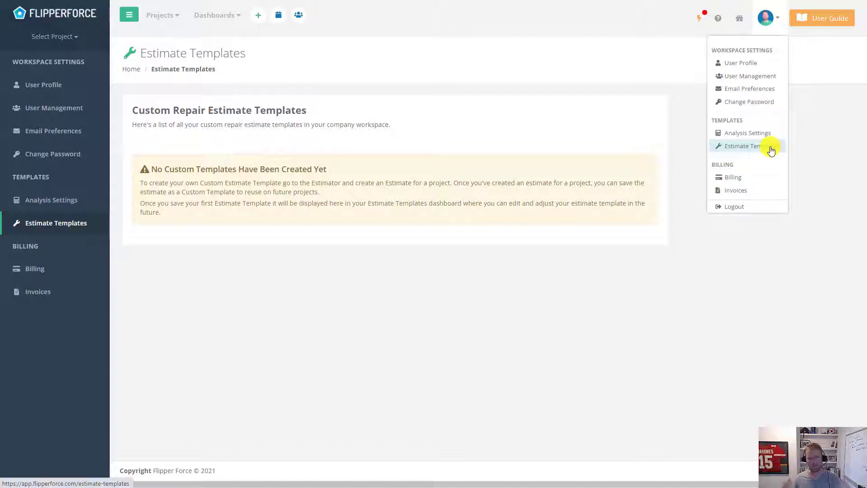
pyautogui.click(693, 130)
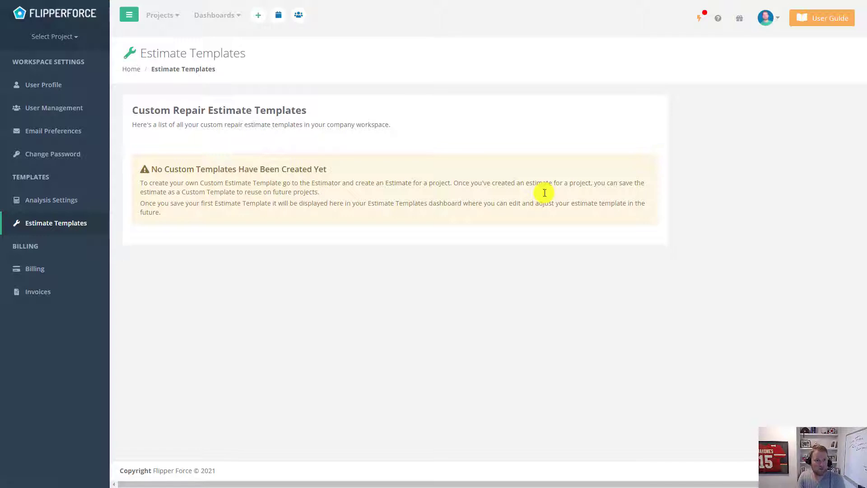
pyautogui.click(171, 17)
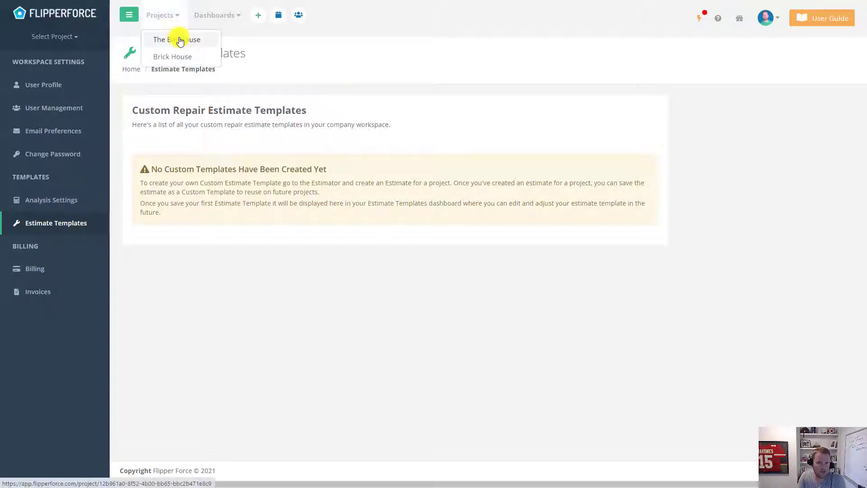
pyautogui.click(178, 37)
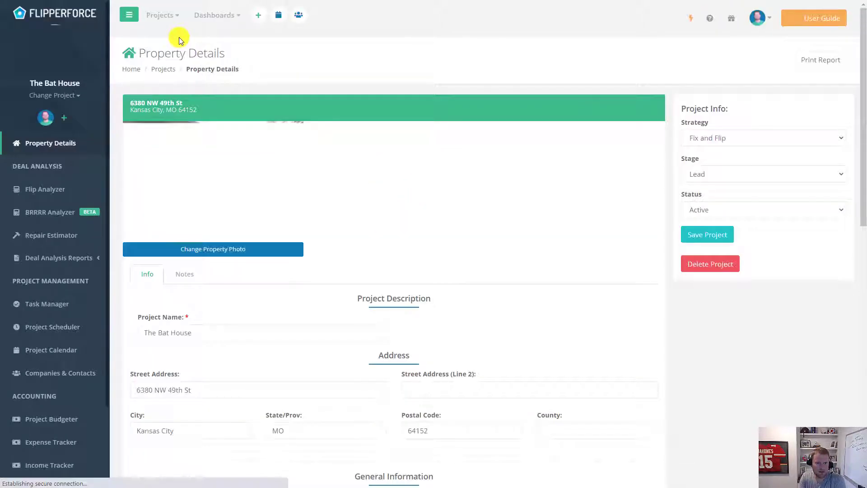
pyautogui.click(51, 235)
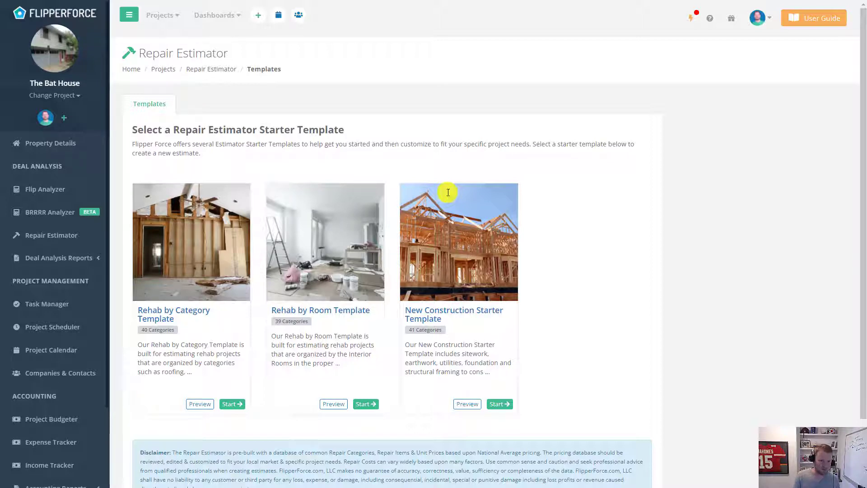
pyautogui.click(232, 404)
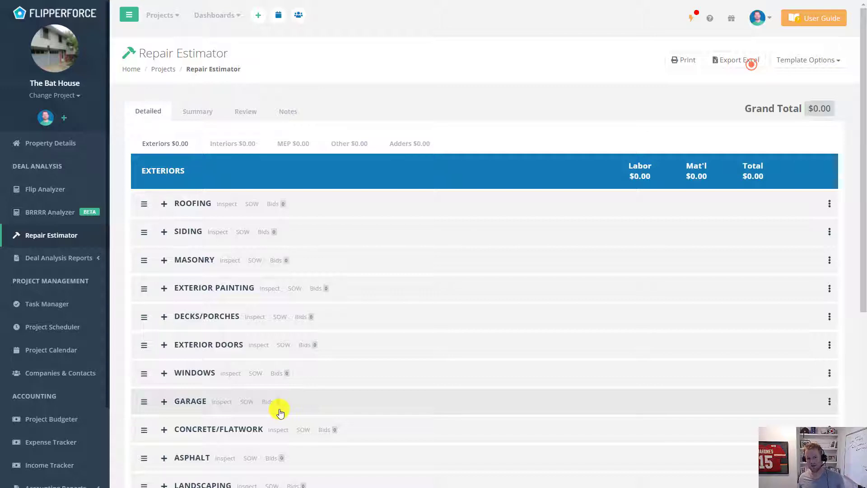
# - Look over the estimate's Exteriors and Interiors category lists
pyautogui.scroll(-1, 314, 376)
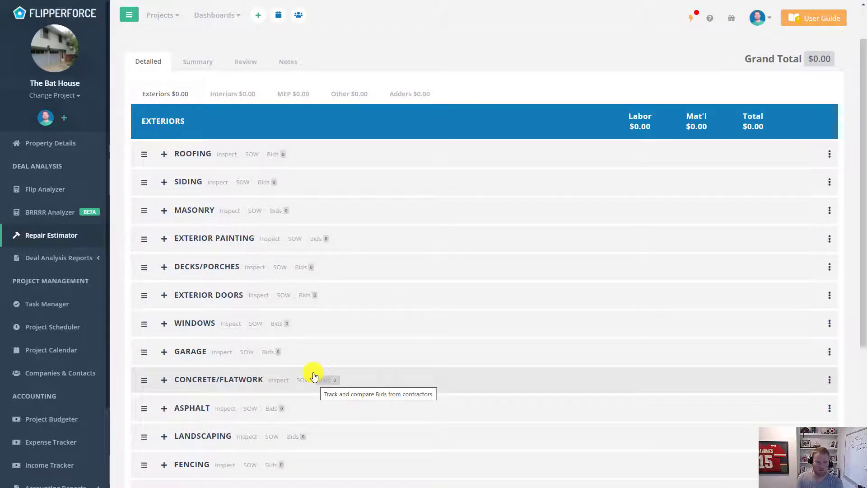
pyautogui.scroll(-1, 313, 373)
pyautogui.scroll(2, 313, 374)
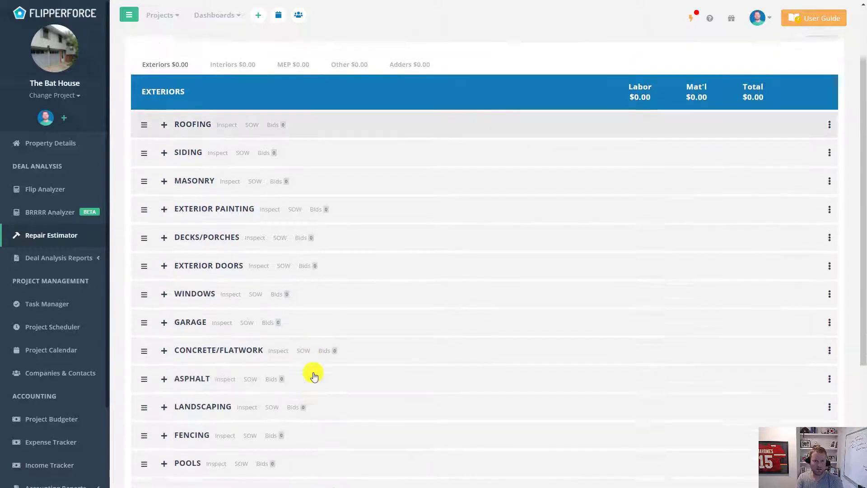
pyautogui.click(238, 145)
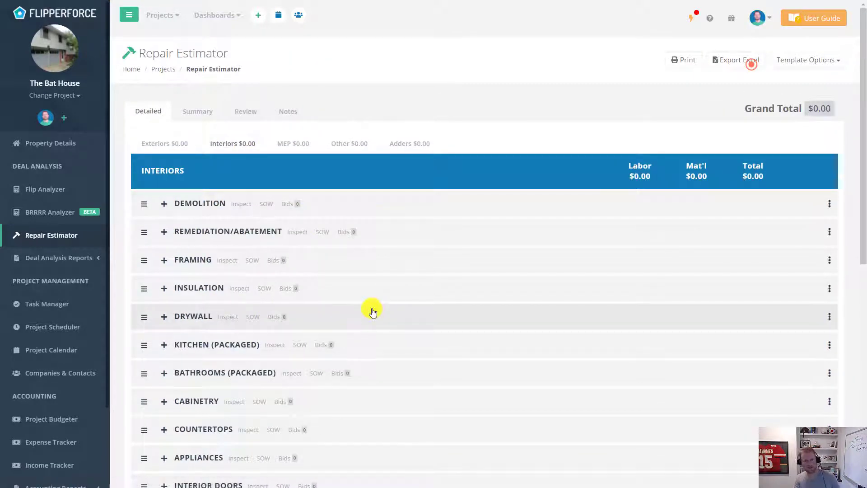
pyautogui.scroll(-3, 373, 311)
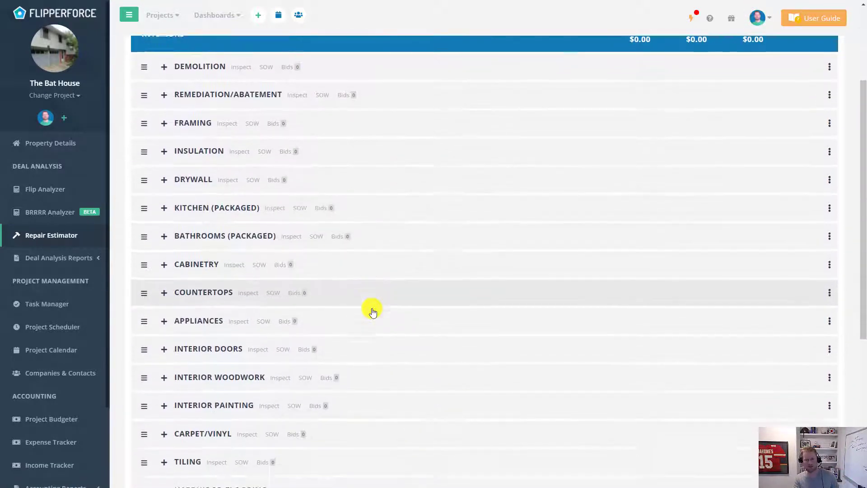
pyautogui.scroll(-2, 373, 311)
pyautogui.scroll(5, 296, 329)
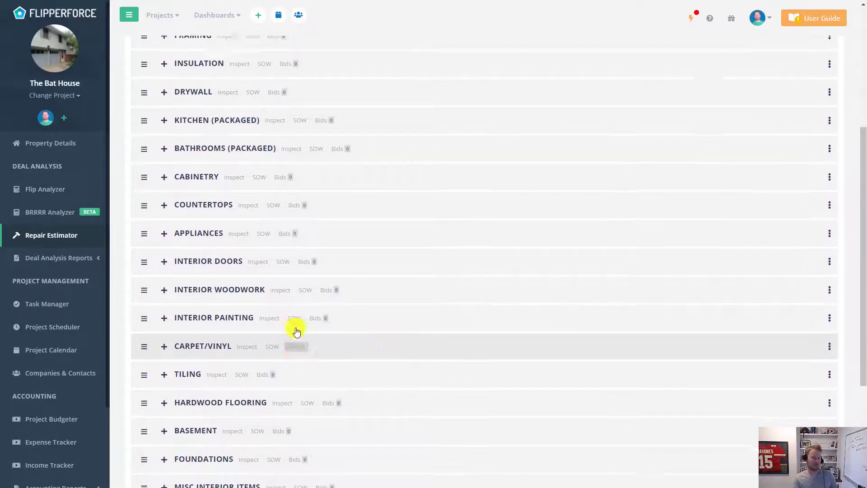
pyautogui.click(178, 144)
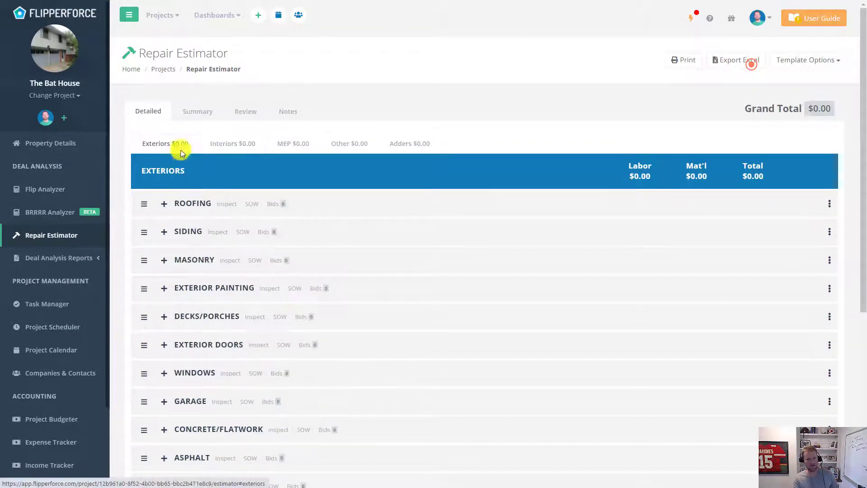
# - Expand and collapse Roofing, then scroll Exteriors down to Misc Exterior Items
pyautogui.click(198, 203)
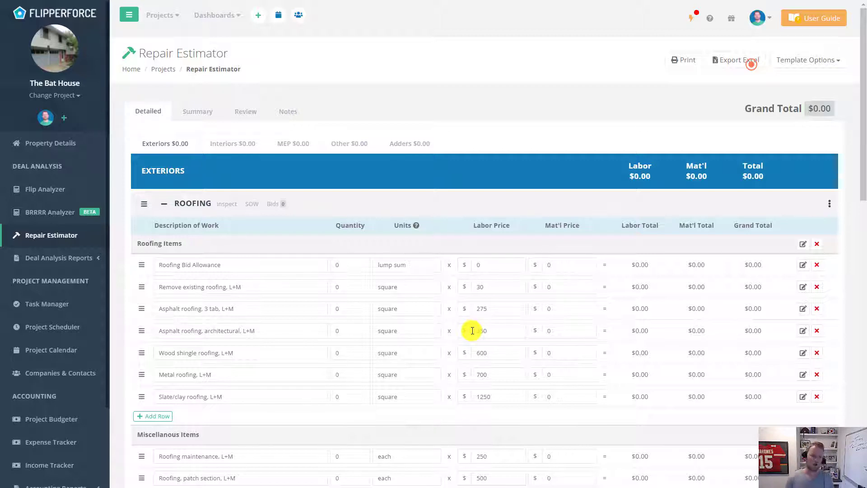
pyautogui.click(380, 207)
pyautogui.scroll(-1, 472, 235)
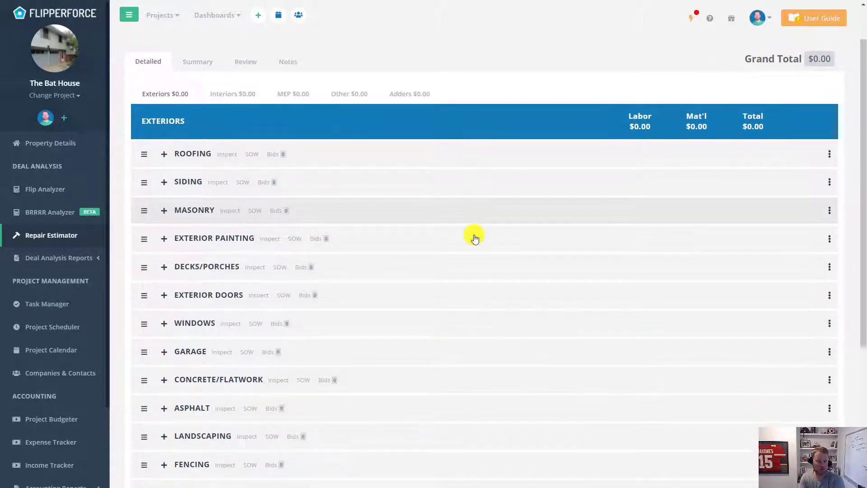
pyautogui.scroll(-3, 474, 237)
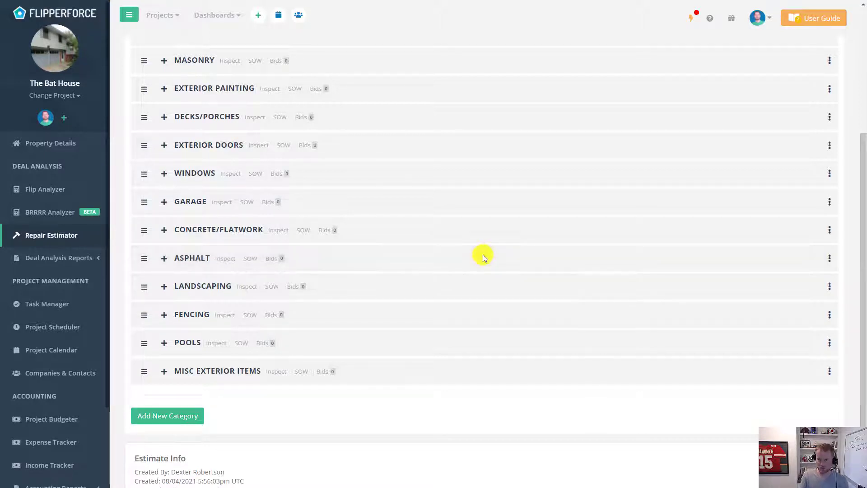
# - Delete the Pools category from the Exteriors list
pyautogui.click(830, 343)
pyautogui.click(792, 387)
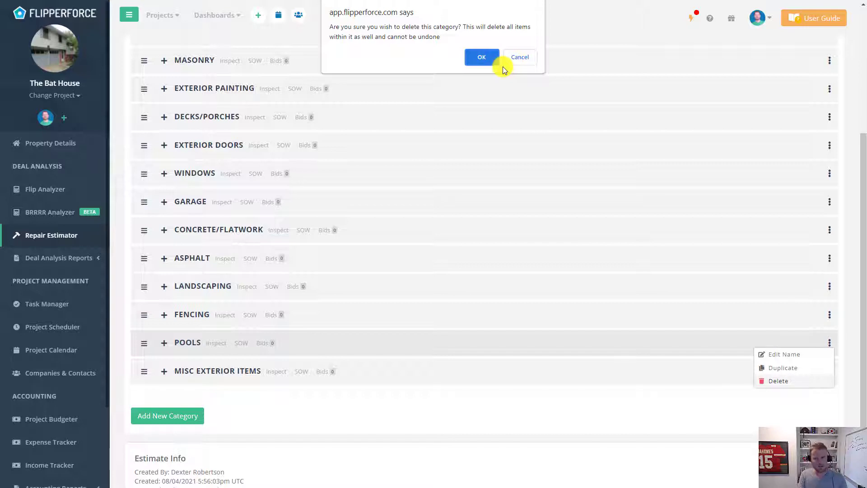
pyautogui.click(483, 59)
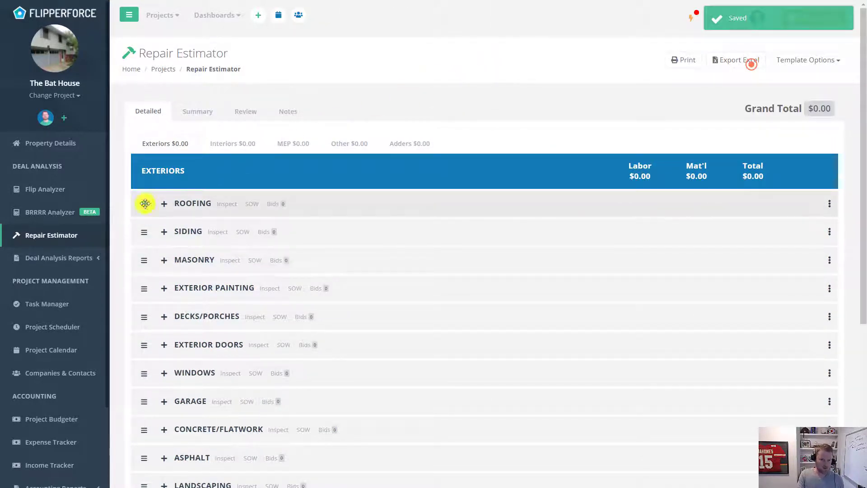
pyautogui.moveTo(143, 203)
pyautogui.mouseDown()
pyautogui.moveTo(144, 259)
pyautogui.moveTo(141, 203)
pyautogui.mouseUp()
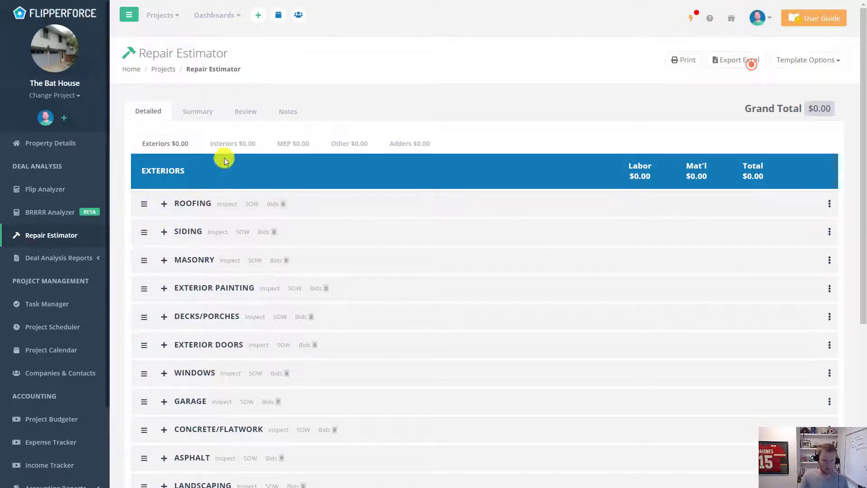
# - Delete the Foundations category from Interiors, then return to Exteriors
pyautogui.click(230, 145)
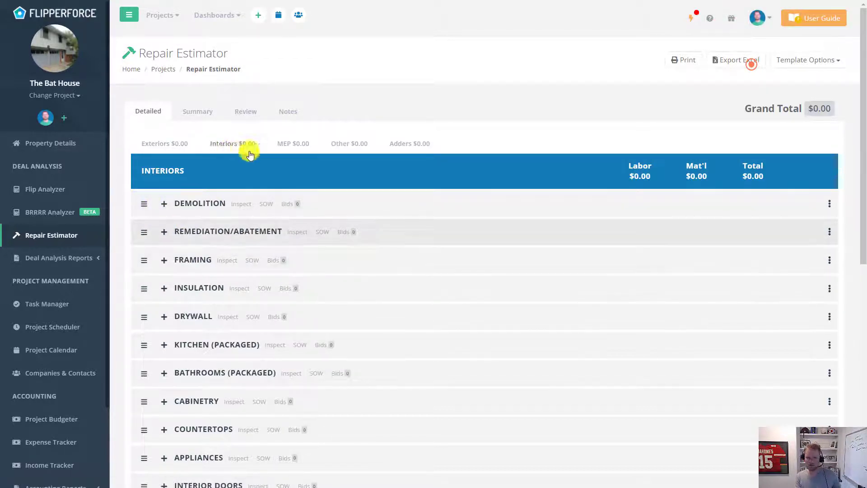
pyautogui.scroll(-2, 757, 273)
pyautogui.scroll(-5, 758, 275)
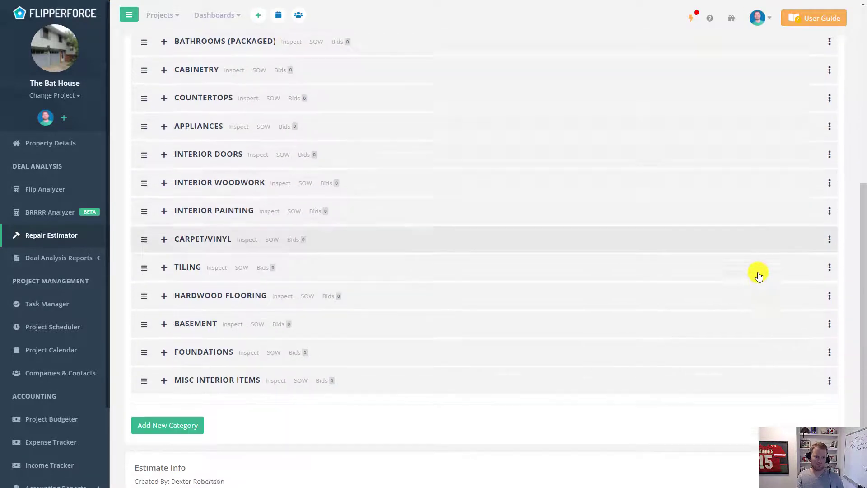
pyautogui.click(830, 336)
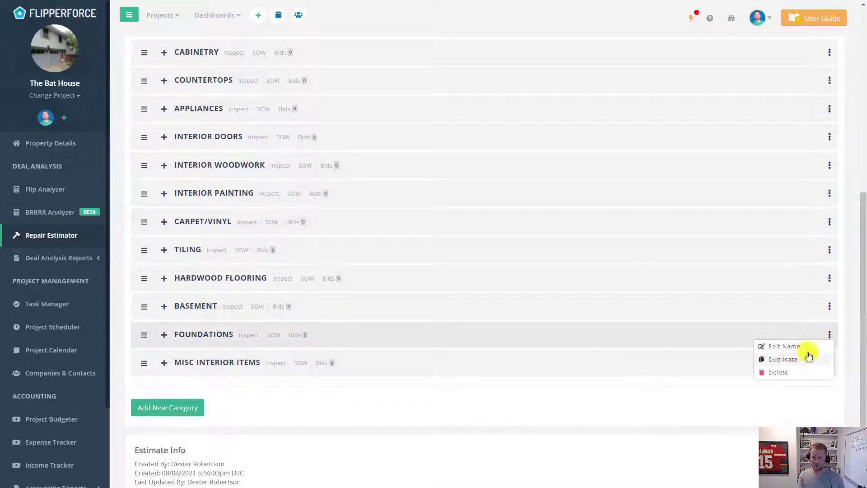
pyautogui.click(779, 372)
pyautogui.click(480, 58)
pyautogui.scroll(8, 287, 246)
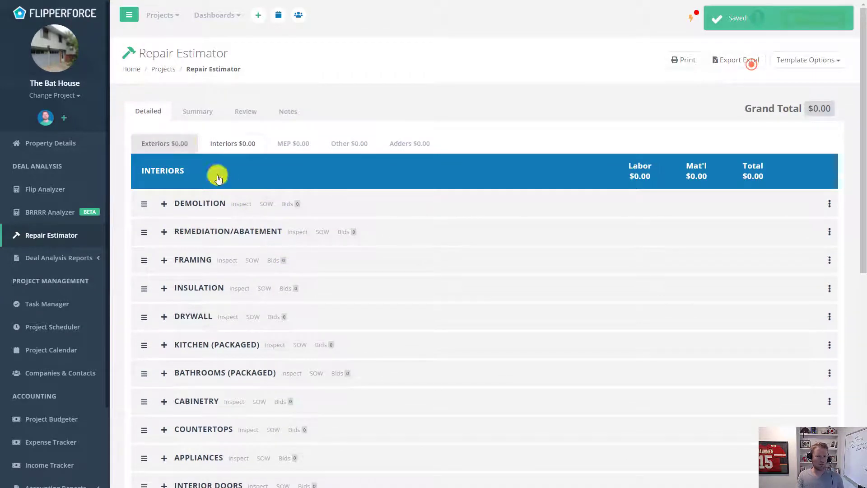
pyautogui.click(177, 143)
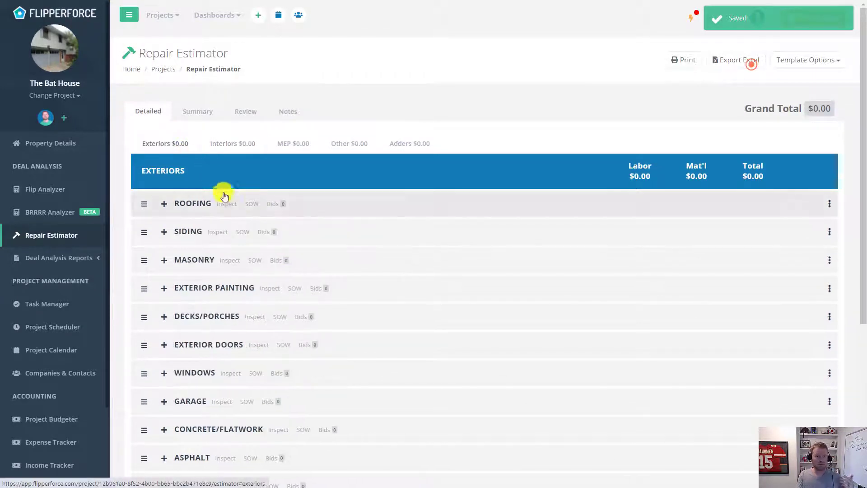
# - Remove the Wood shingle, Metal and Slate/clay roofing line items from Roofing
pyautogui.click(178, 203)
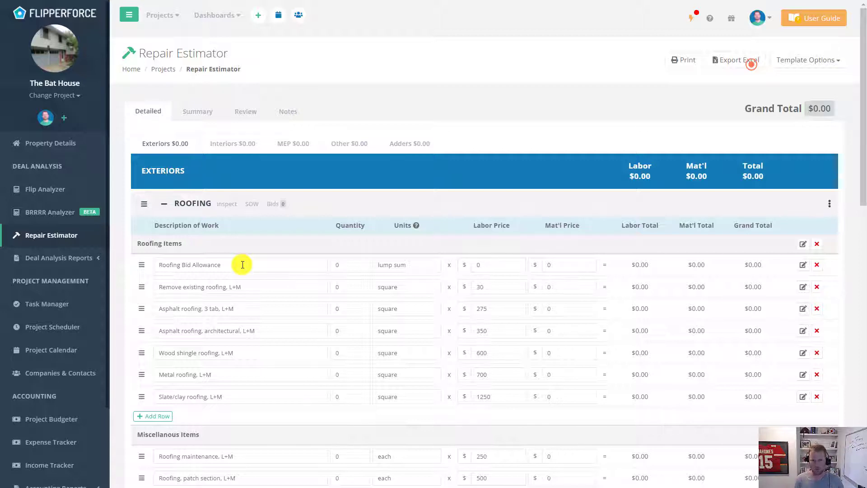
pyautogui.scroll(-1, 243, 264)
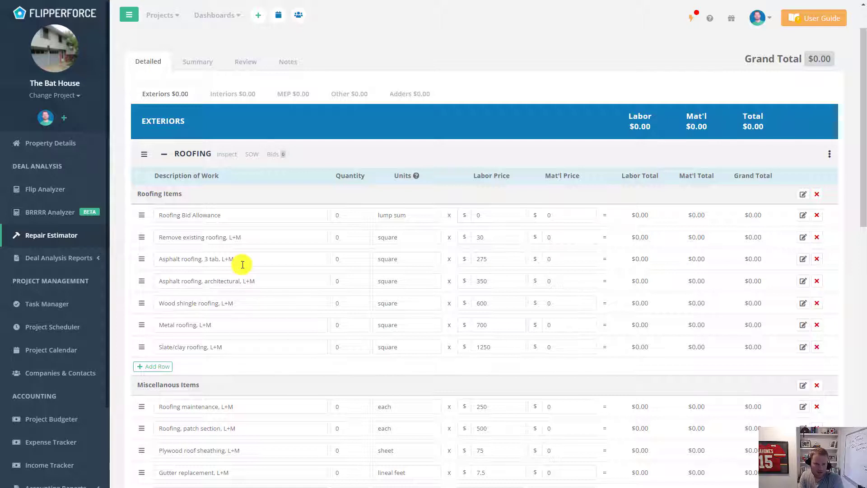
pyautogui.click(818, 305)
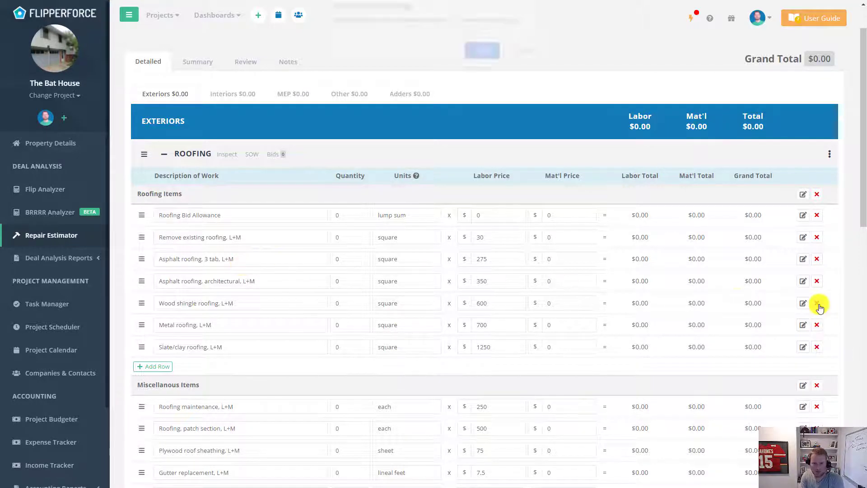
pyautogui.click(483, 60)
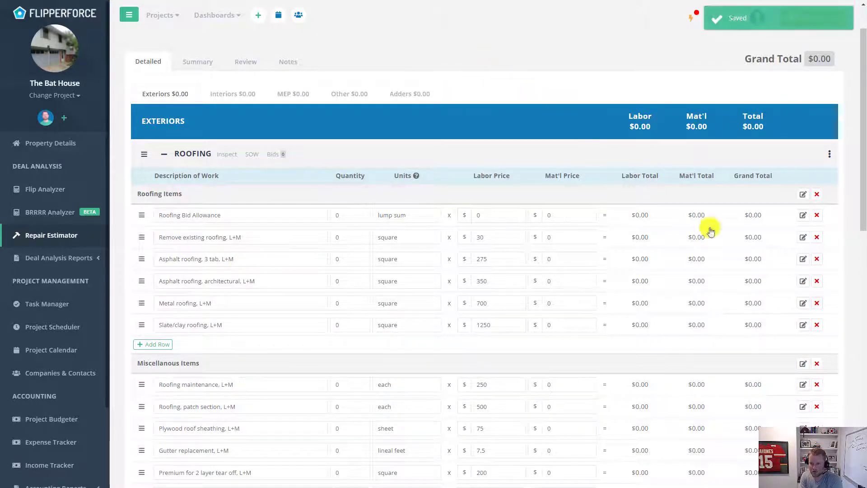
pyautogui.click(817, 303)
pyautogui.click(487, 59)
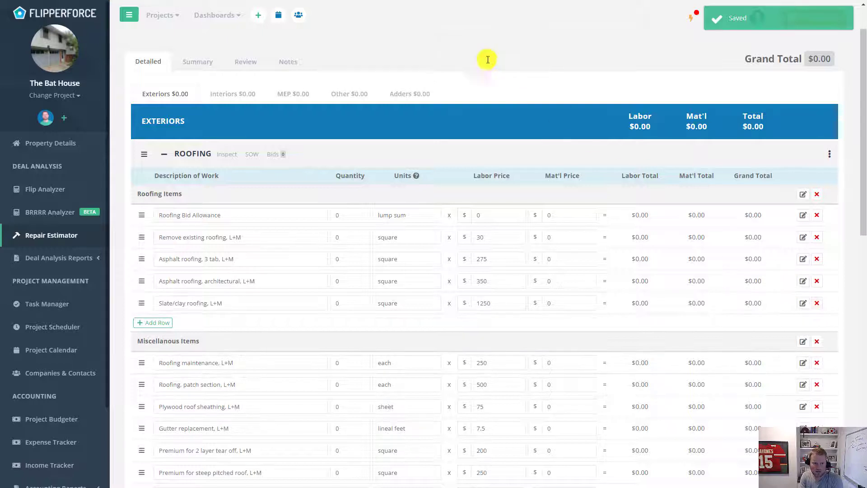
pyautogui.click(817, 303)
pyautogui.click(484, 58)
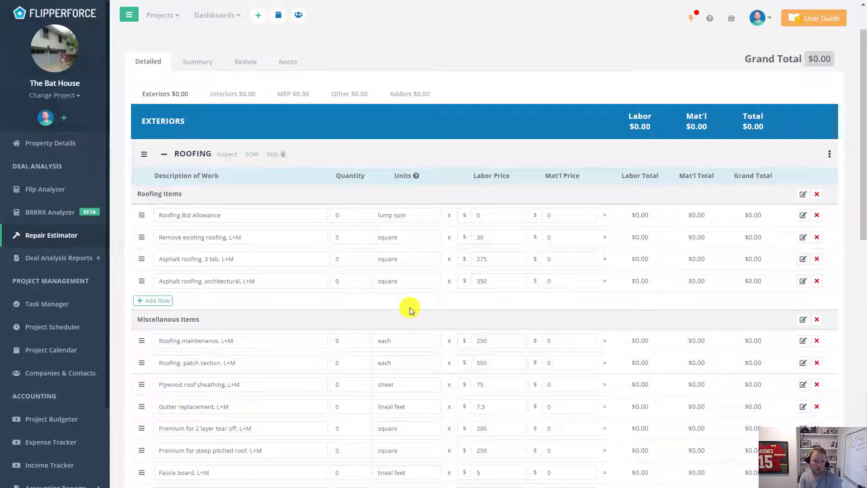
# - Change the architectural asphalt roofing labor price from 350 to 300
pyautogui.click(496, 279)
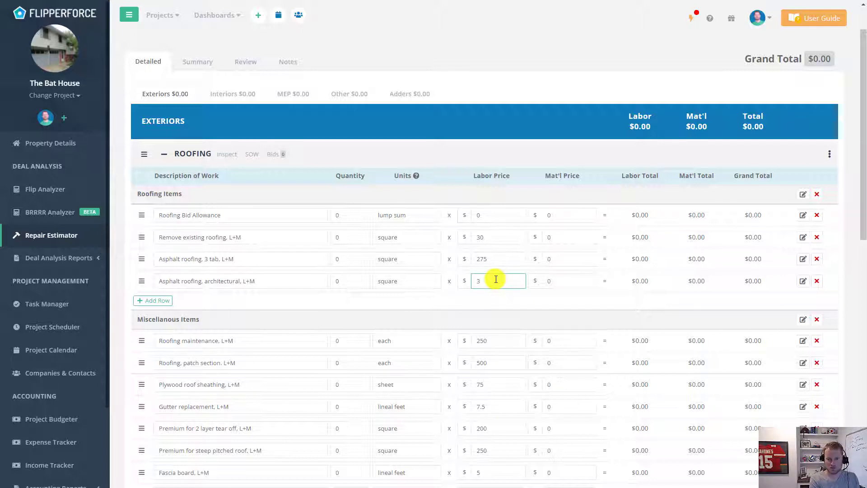
pyautogui.write('00')
pyautogui.click(485, 300)
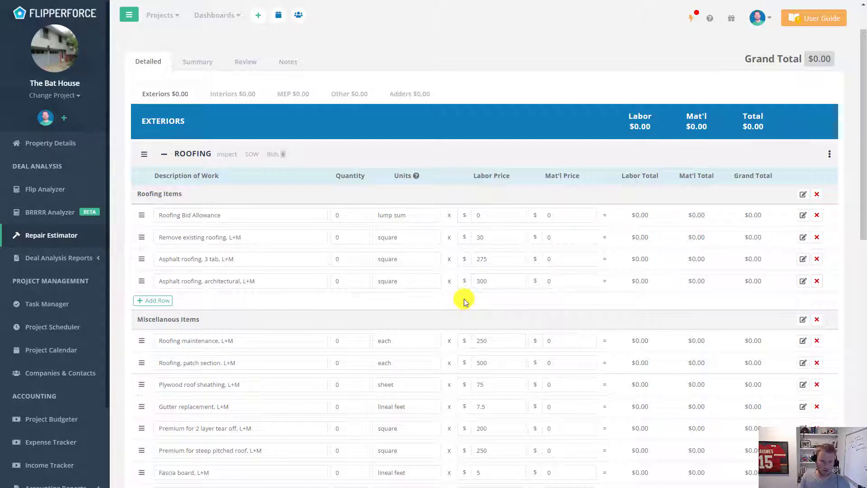
# - Add a blank row under Roofing Miscellaneous Items and collapse Roofing
pyautogui.scroll(-3, 539, 266)
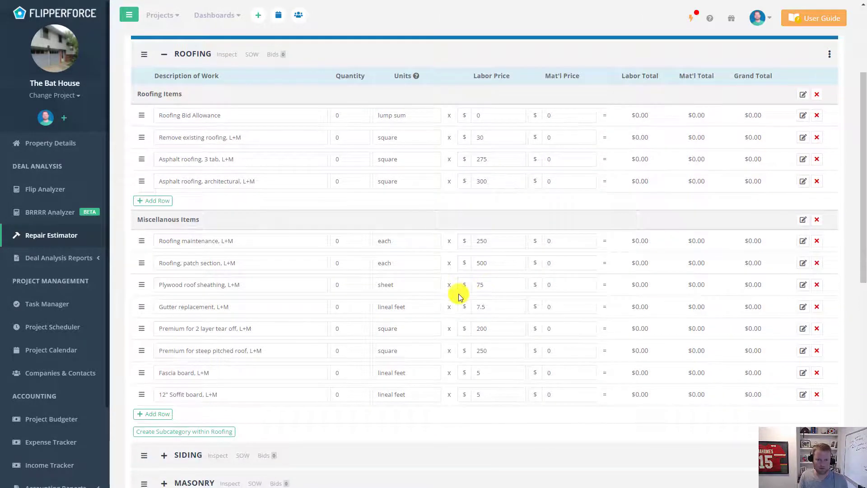
pyautogui.scroll(1, 459, 298)
pyautogui.scroll(-1, 460, 297)
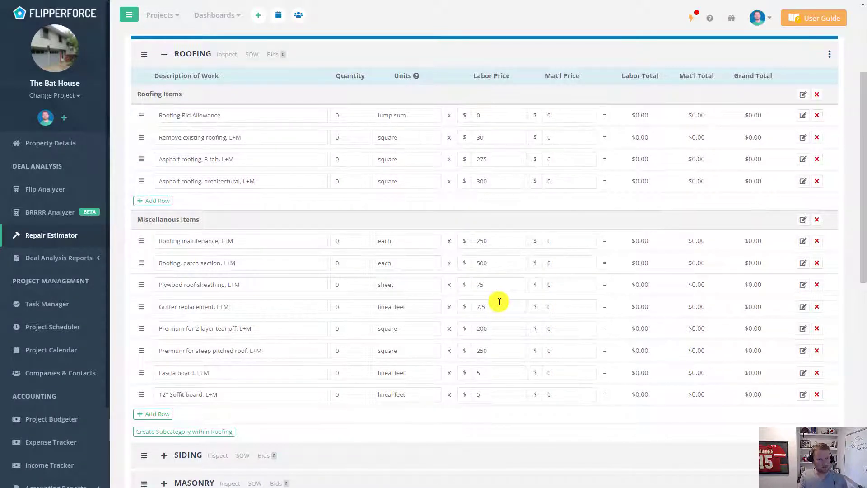
pyautogui.click(162, 414)
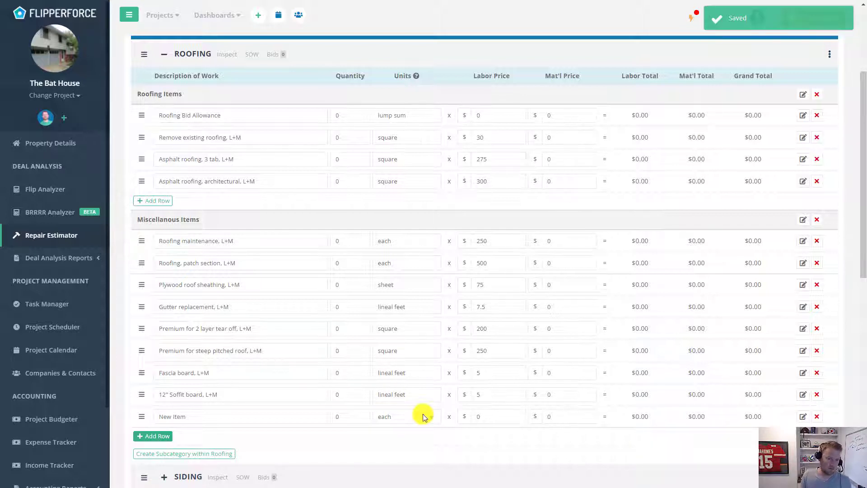
pyautogui.click(192, 54)
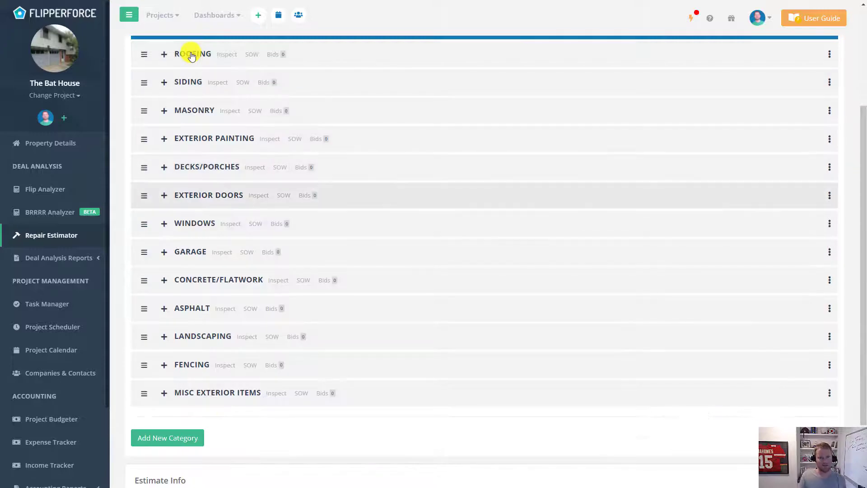
# - Set the French patio door material price in Exterior Doors from 550 to 1000
pyautogui.click(219, 201)
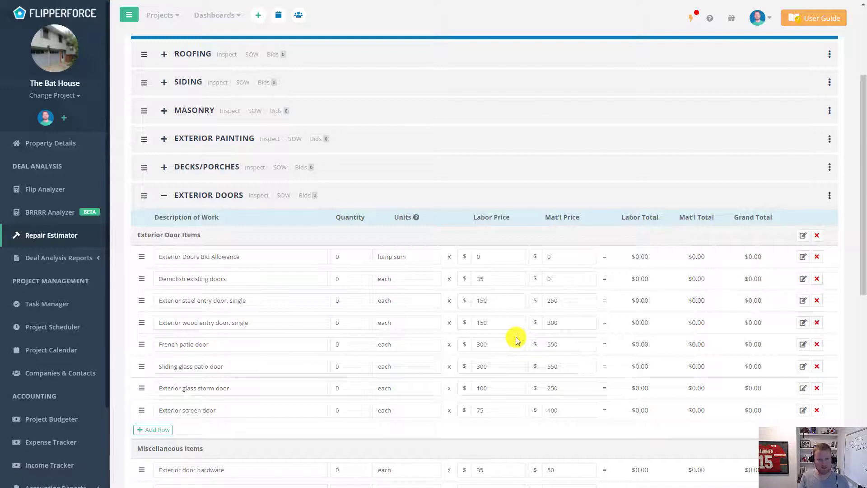
pyautogui.click(567, 346)
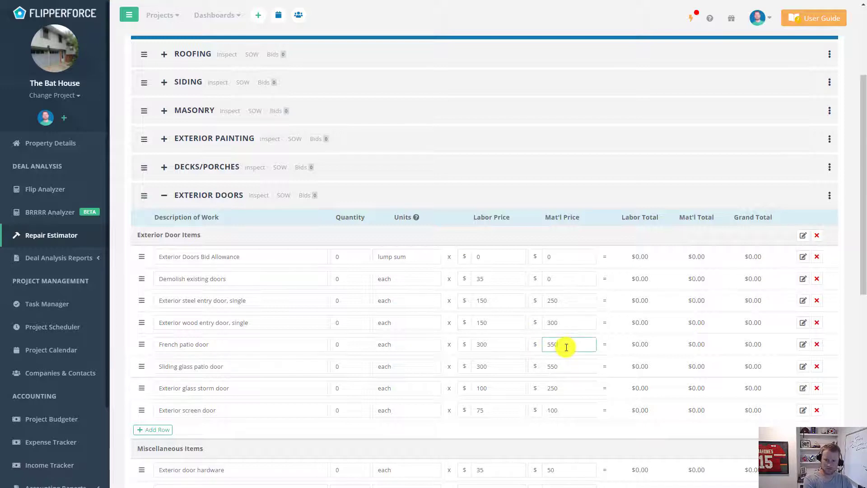
pyautogui.doubleClick(566, 347)
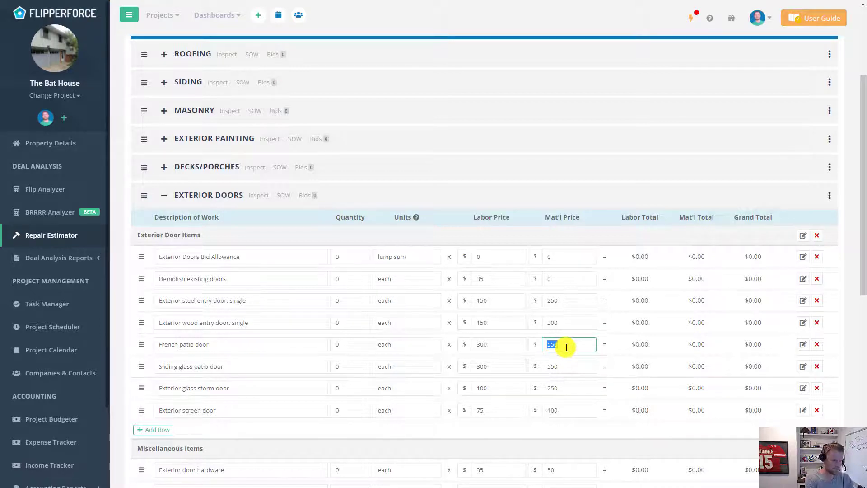
pyautogui.write('1000')
pyautogui.click(607, 335)
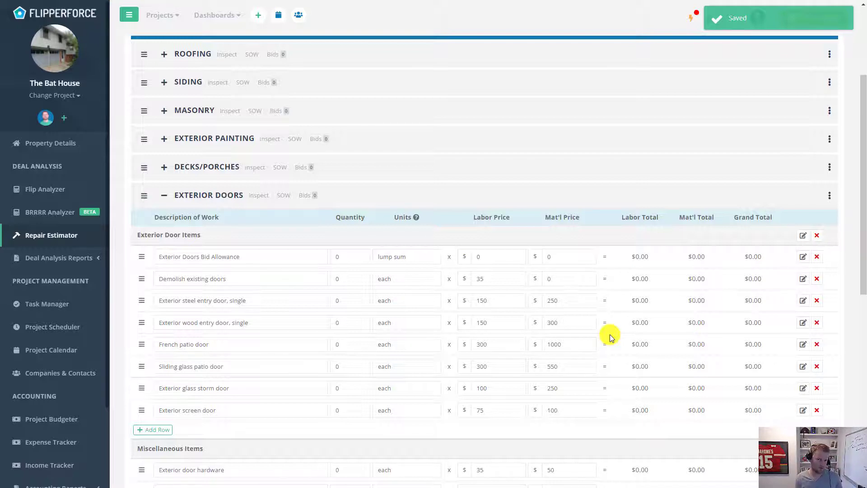
pyautogui.click(200, 196)
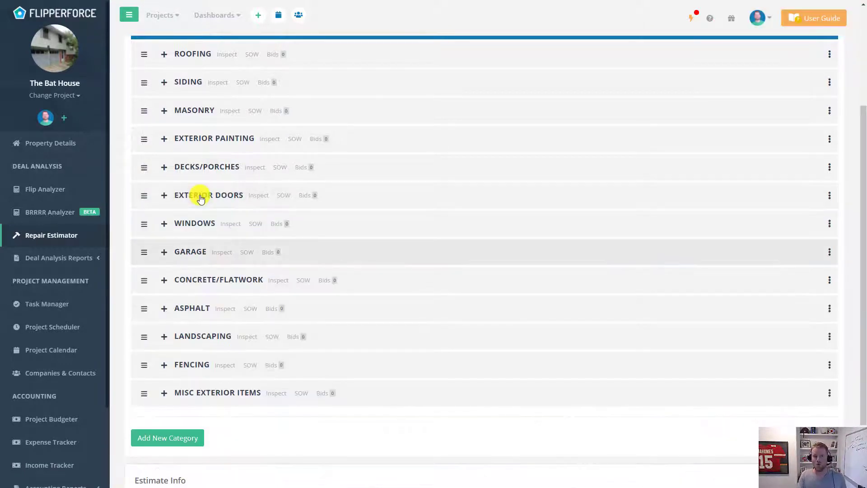
# - Save the estimate as the owner's custom rehab estimate template, described as their KC pricing
pyautogui.scroll(3, 475, 281)
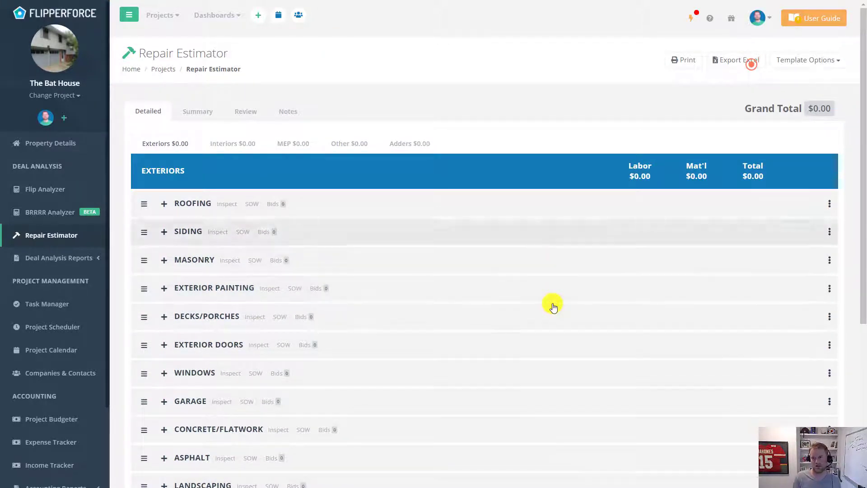
pyautogui.click(836, 66)
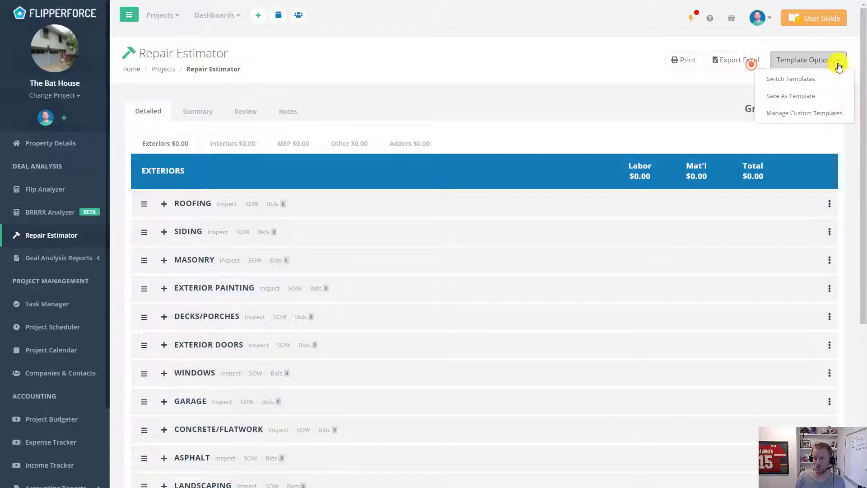
pyautogui.click(826, 99)
pyautogui.click(363, 107)
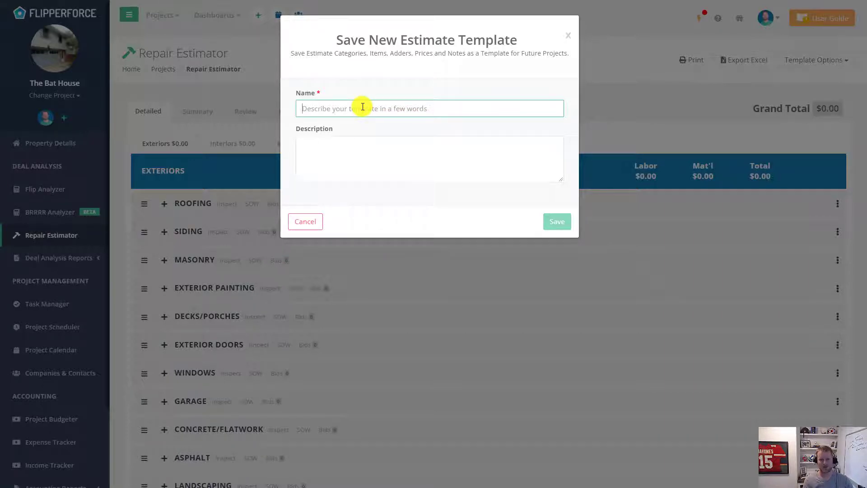
pyautogui.write('D')
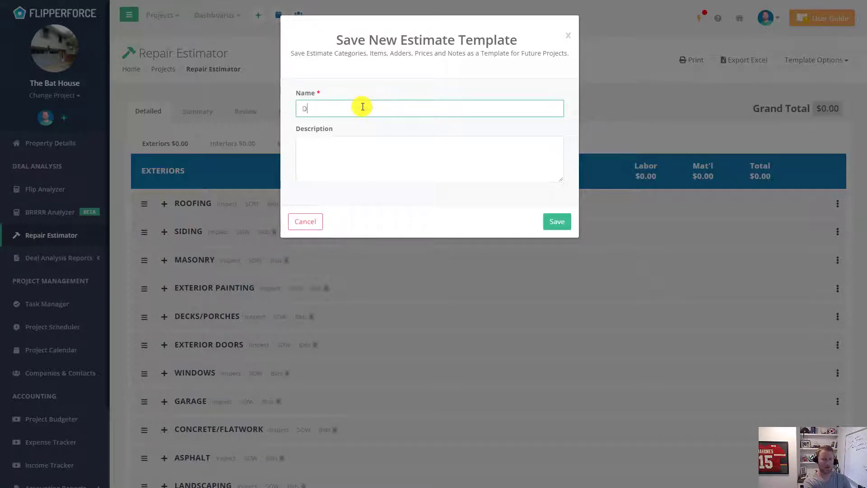
pyautogui.write("ave's Cust")
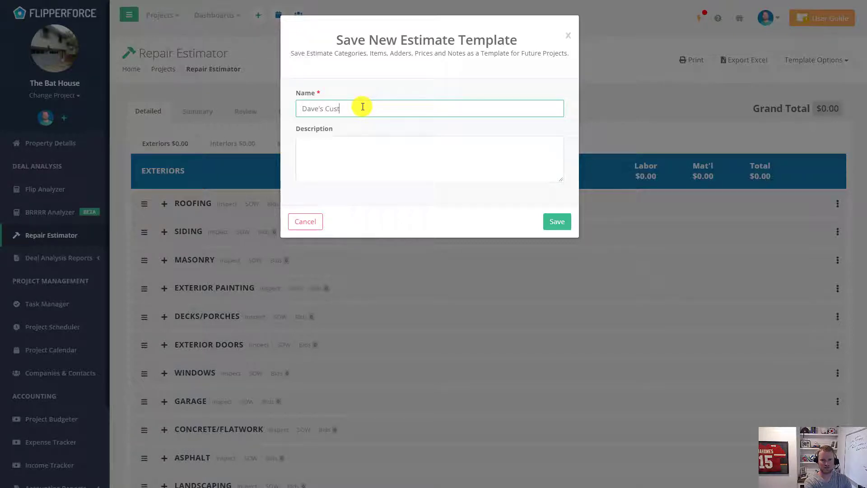
pyautogui.write('om Rehab Estimate TEmpl')
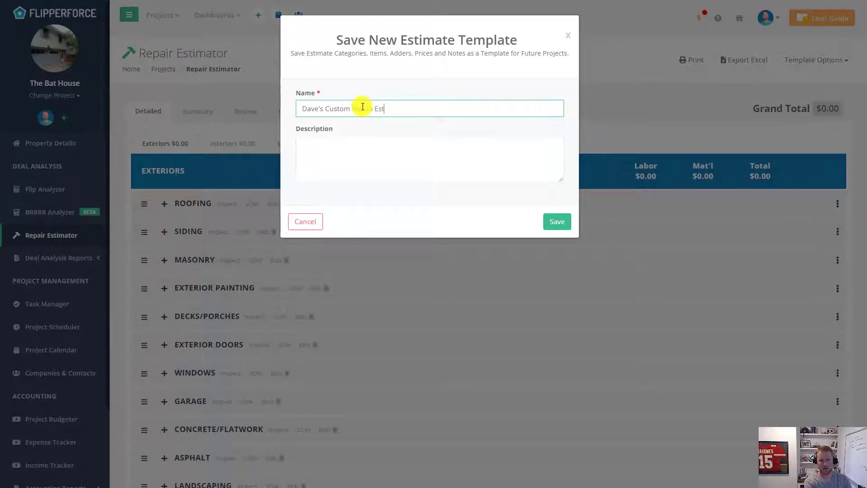
pyautogui.press('BackSpace')
pyautogui.press('BackSpace')
pyautogui.press('BackSpace')
pyautogui.press('BackSpace')
pyautogui.write('emplate')
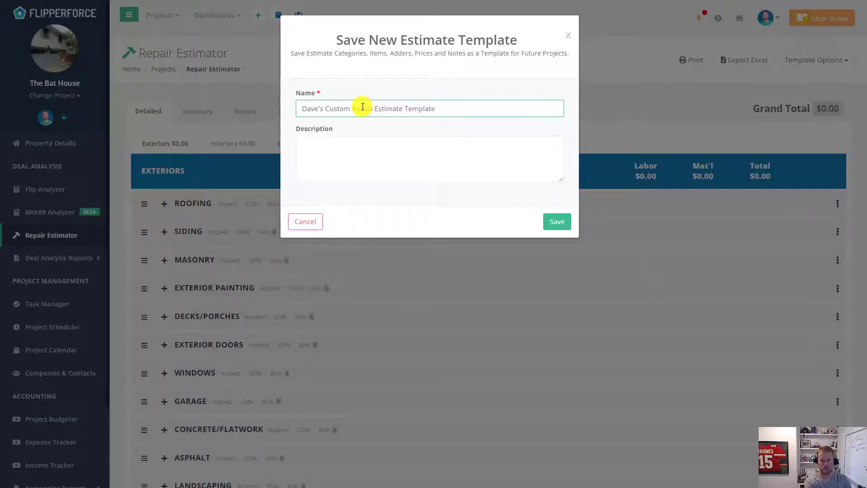
pyautogui.press('Tab')
pyautogui.write('Dav')
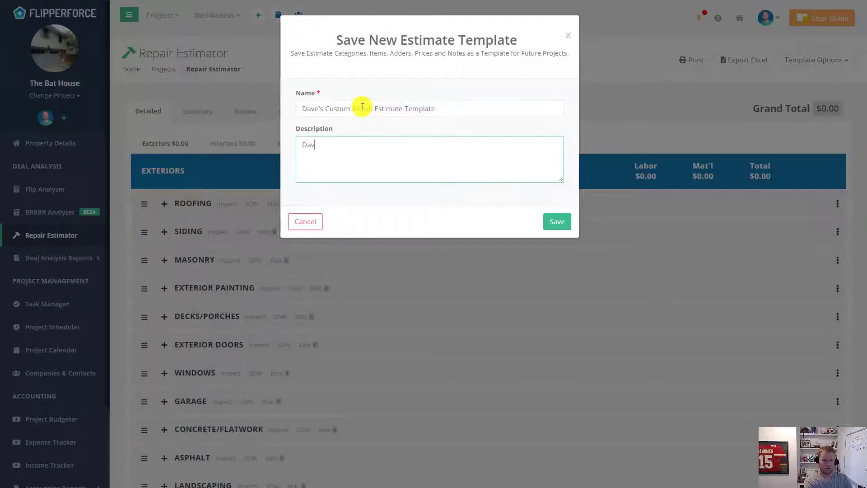
pyautogui.write("e's pricing here in KC")
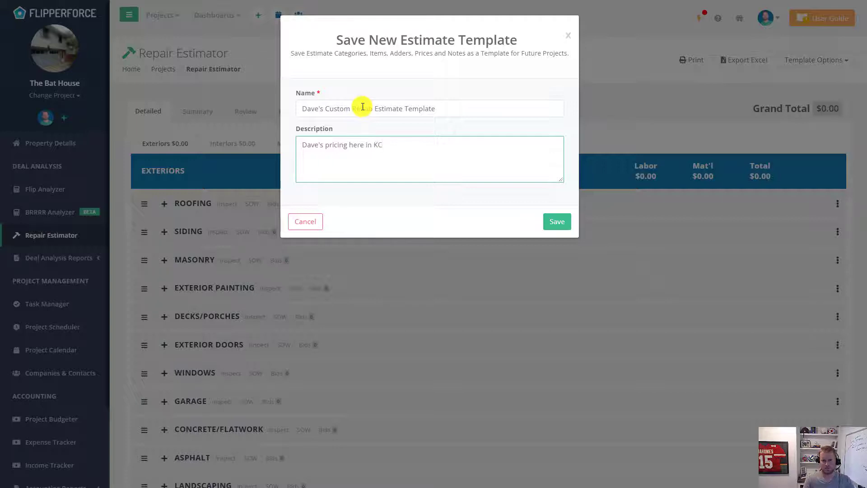
pyautogui.click(558, 222)
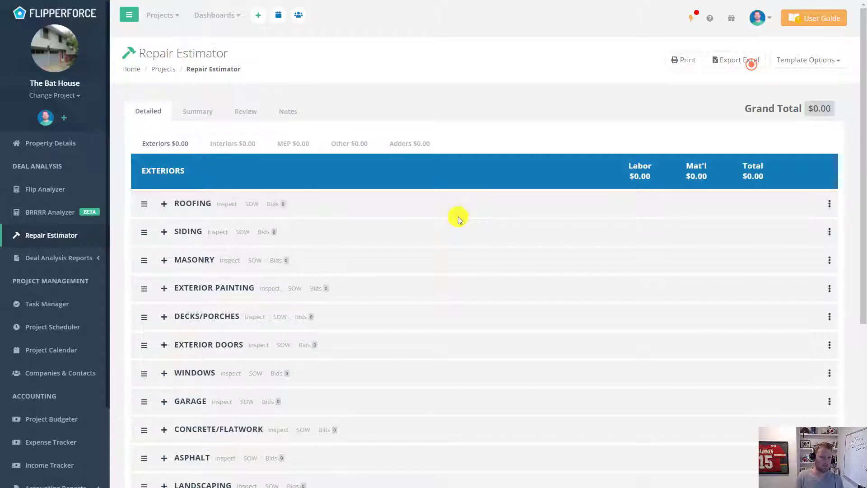
# - Create The Rat House project at its Kansas City street address and open its repair estimator
pyautogui.click(257, 16)
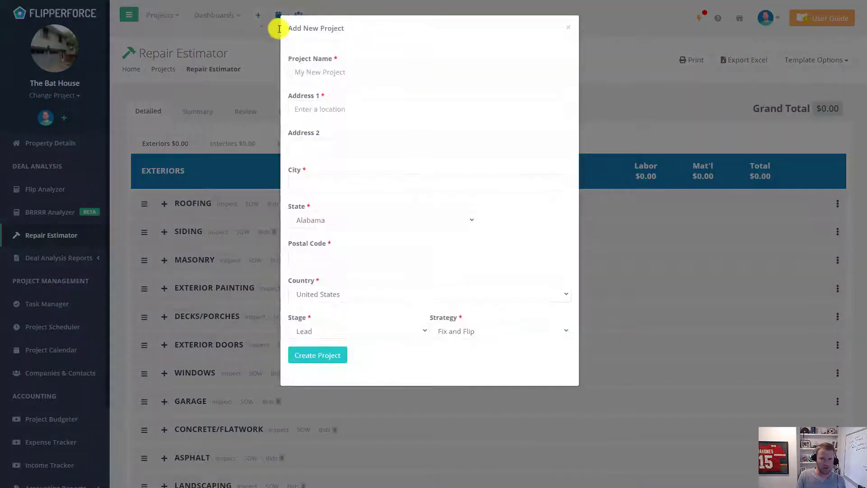
pyautogui.click(362, 70)
pyautogui.write('The Rat House')
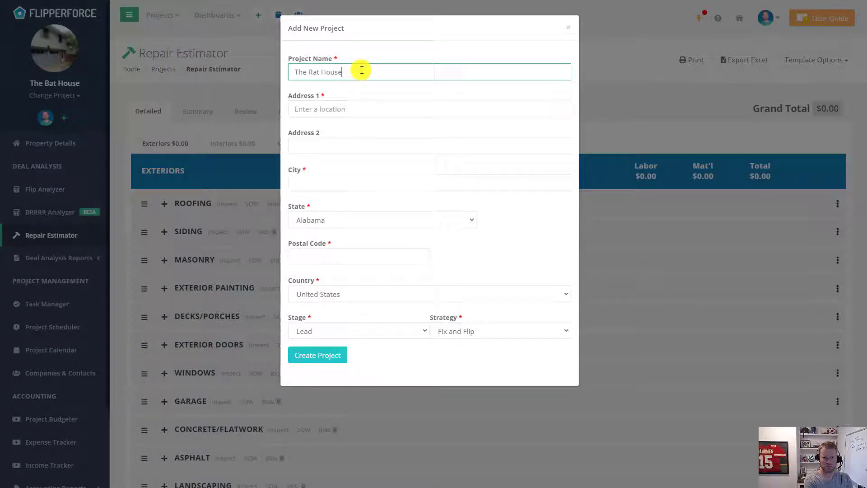
pyautogui.press('Tab')
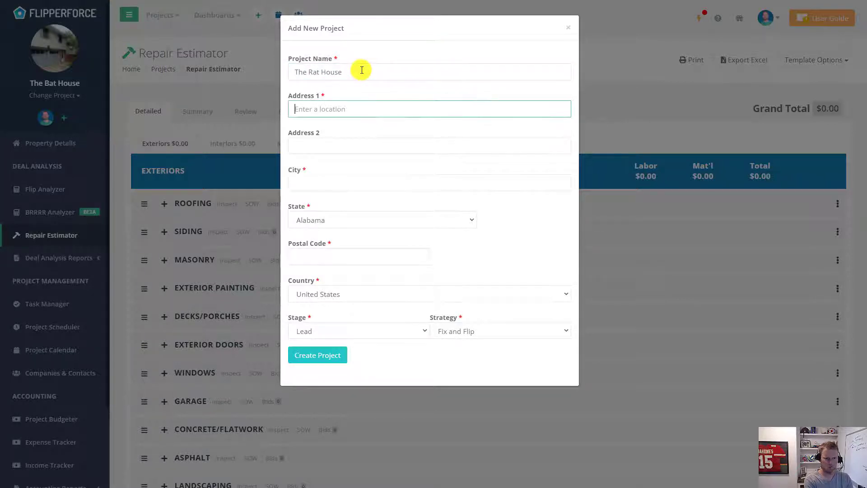
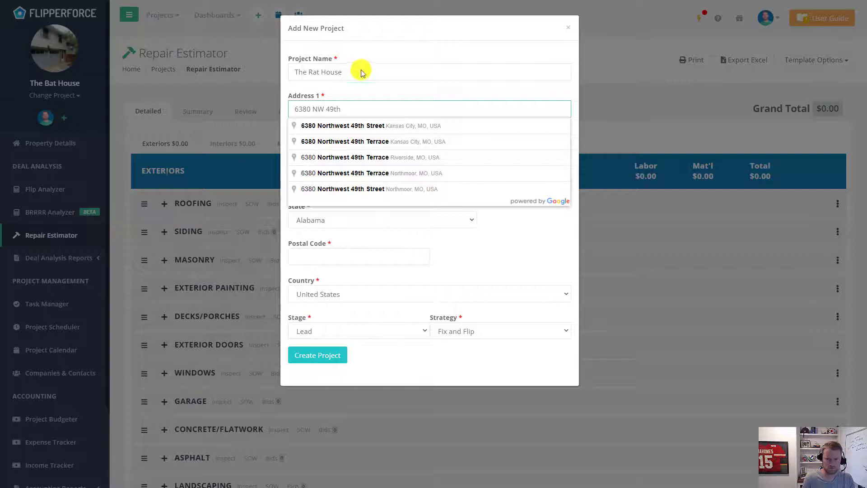
pyautogui.click(373, 125)
pyautogui.click(344, 355)
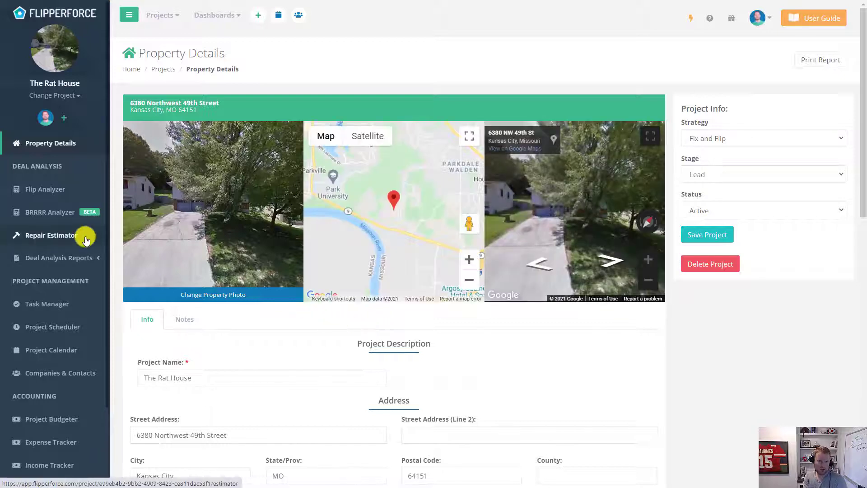
pyautogui.click(86, 237)
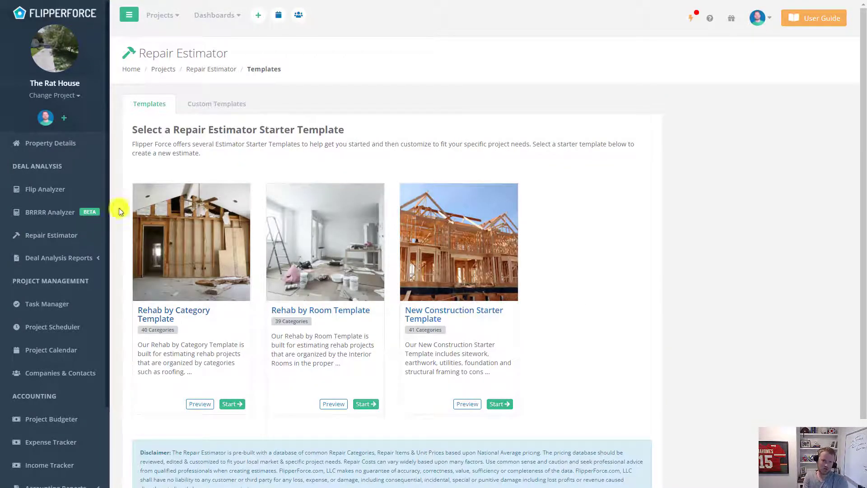
# - Start The Rat House estimate from the custom rehab template under Custom Templates
pyautogui.click(239, 110)
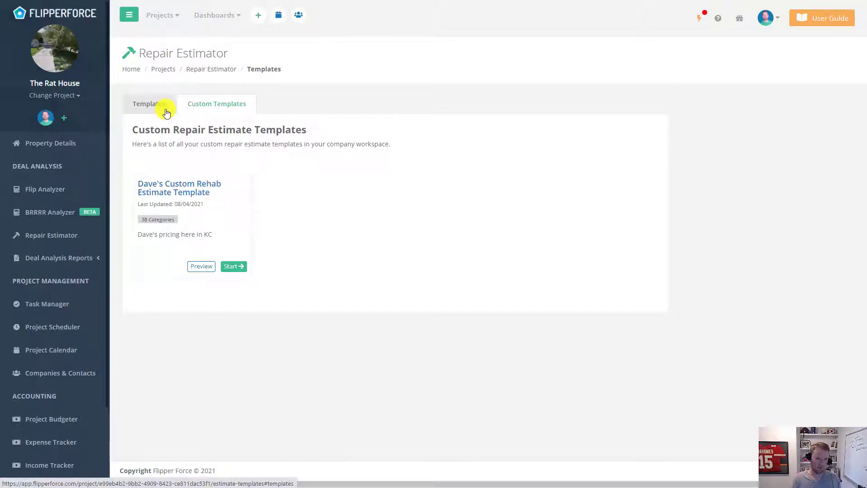
pyautogui.click(149, 104)
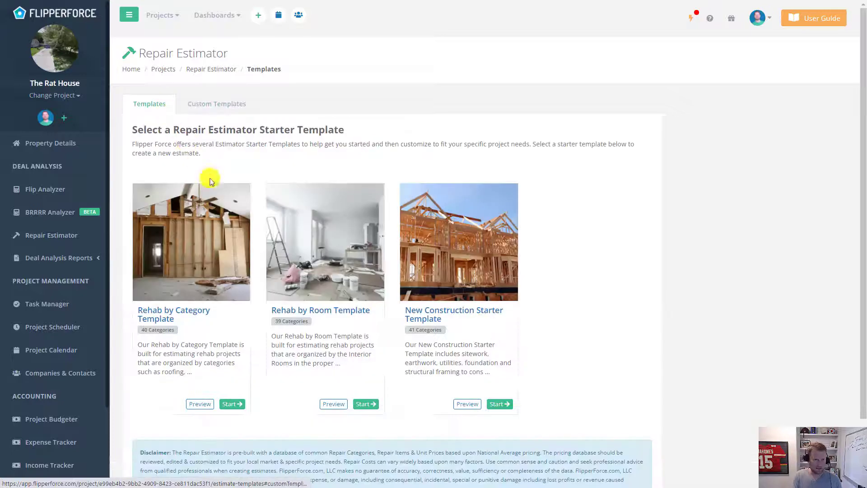
pyautogui.click(201, 105)
pyautogui.click(232, 265)
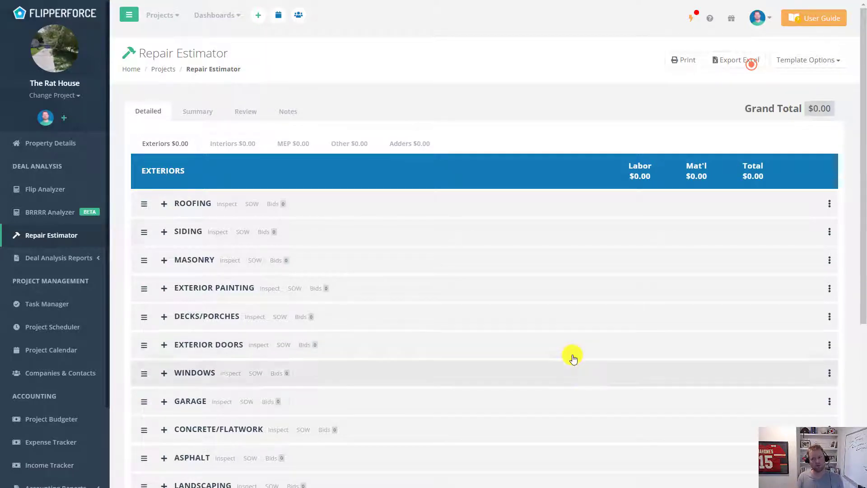
# - Go to the workspace's Estimate Templates from the account menu to edit the custom rehab template
pyautogui.click(831, 61)
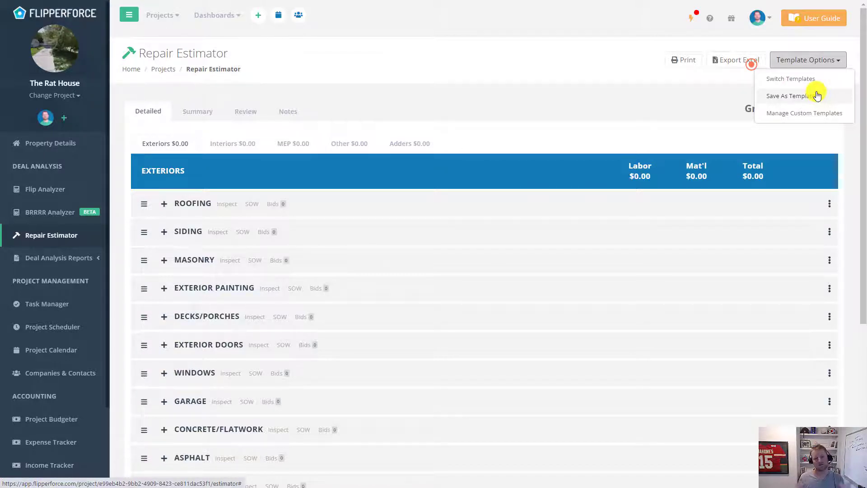
pyautogui.click(768, 21)
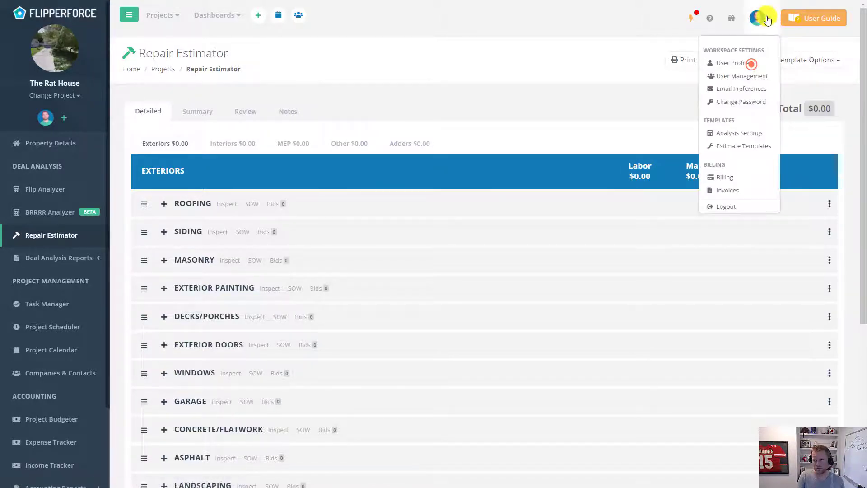
pyautogui.click(764, 147)
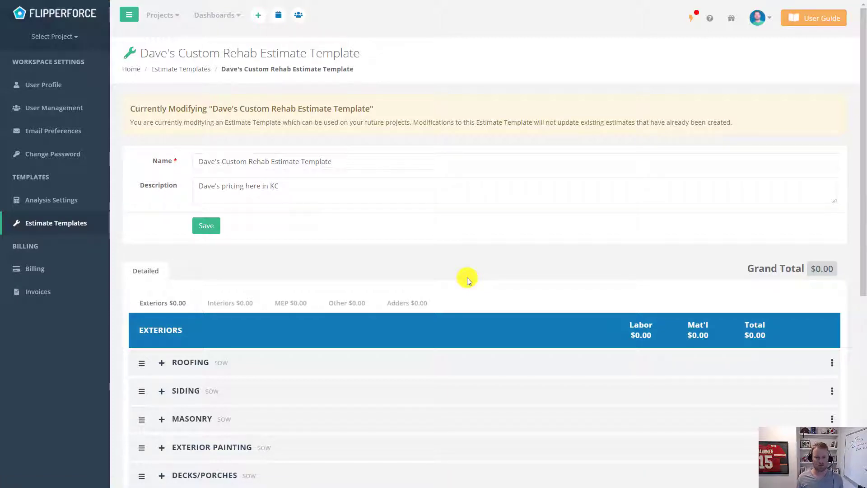
# - Expand ROOFING and set the architectural asphalt roofing labor price to $400 per square
pyautogui.scroll(-3, 467, 278)
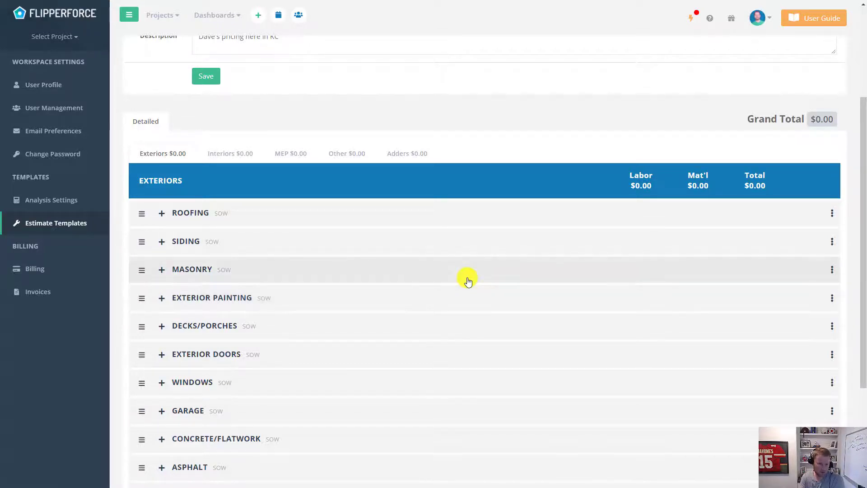
pyautogui.scroll(-1, 437, 280)
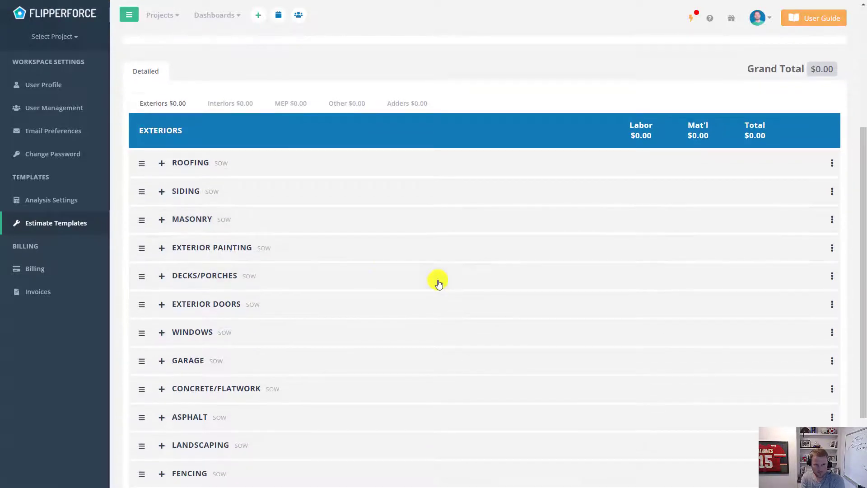
pyautogui.click(194, 163)
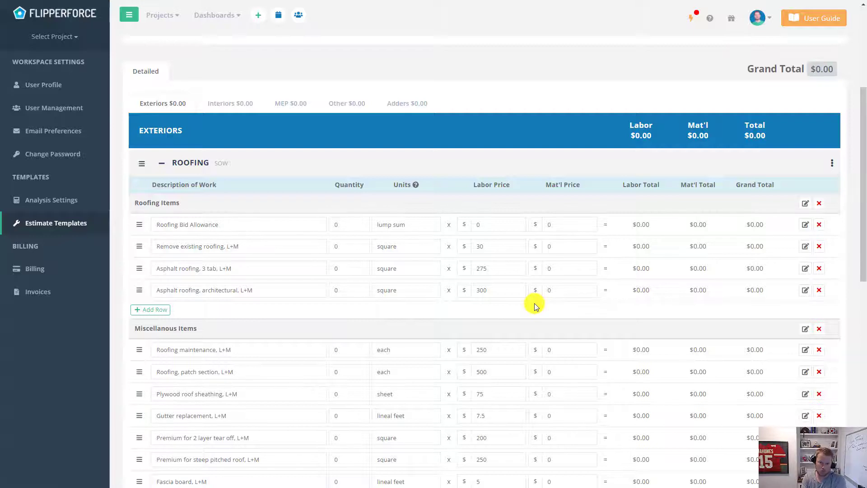
pyautogui.click(511, 293)
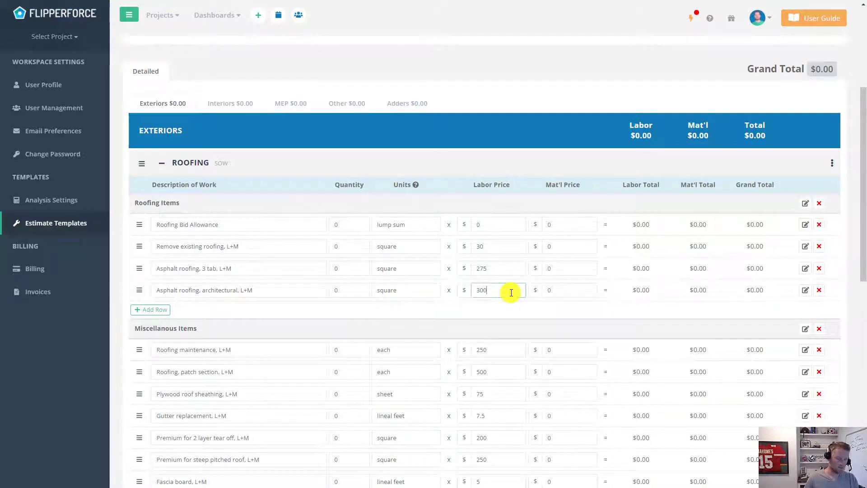
pyautogui.write('400')
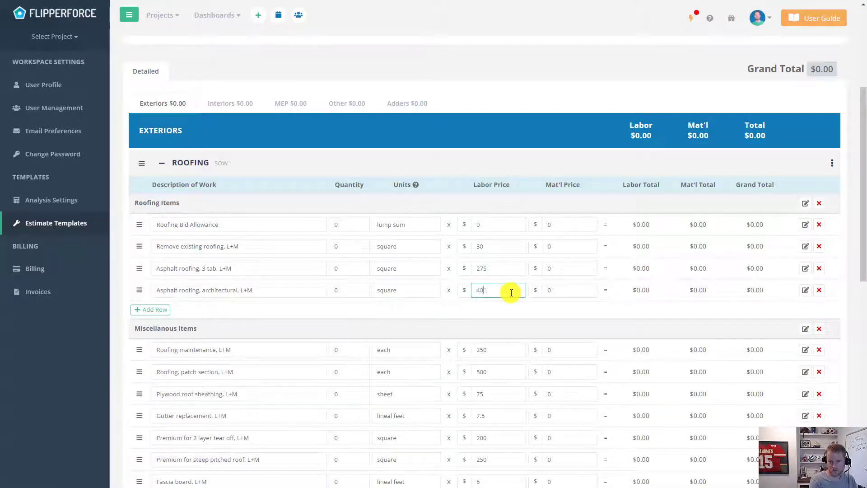
pyautogui.click(543, 310)
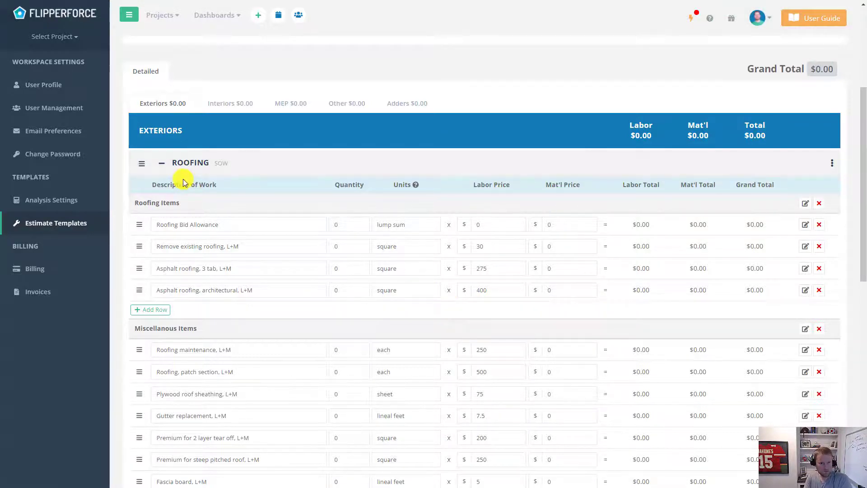
pyautogui.scroll(3, 183, 180)
# - Create a 'Man Caves' category in the template's Interiors and save it
pyautogui.click(199, 262)
pyautogui.click(229, 203)
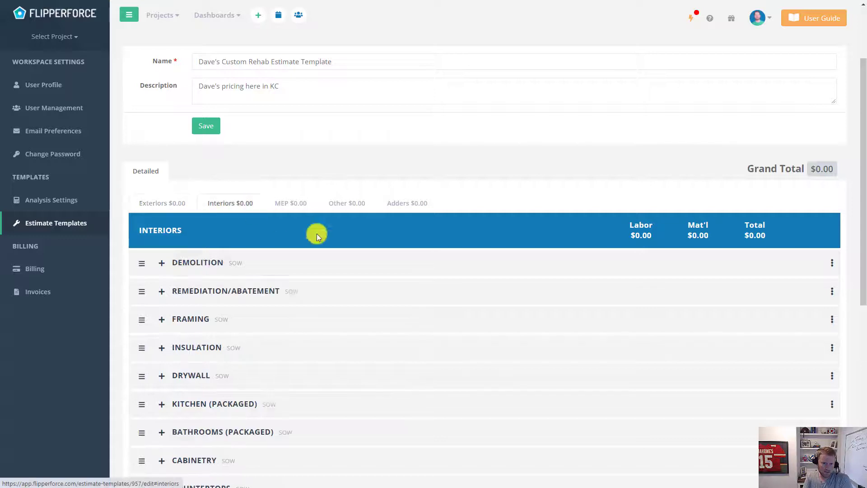
pyautogui.scroll(-8, 365, 252)
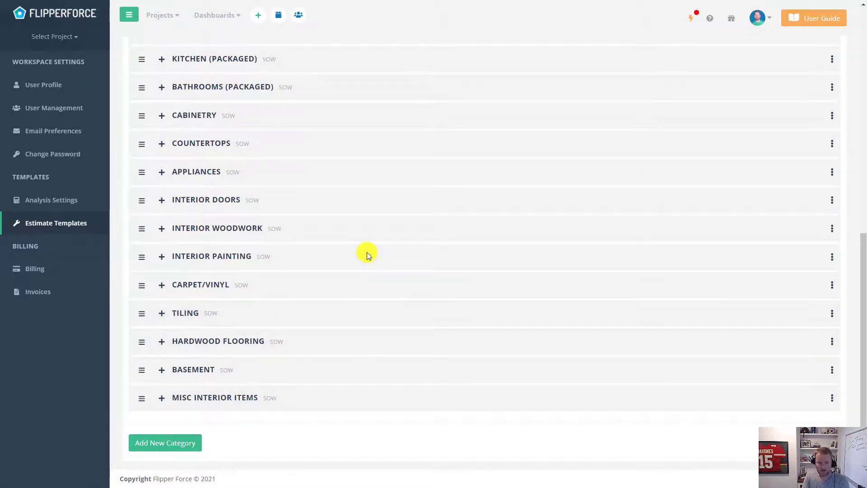
pyautogui.click(191, 444)
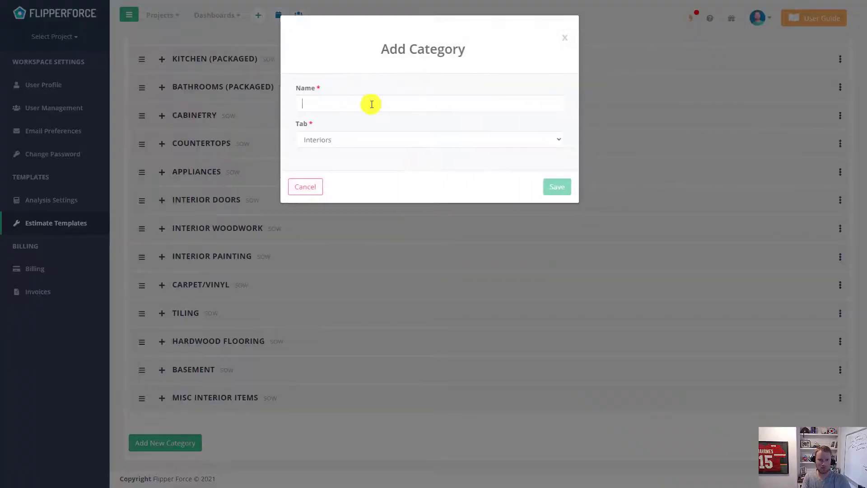
pyautogui.click(369, 103)
pyautogui.write('Man Caves')
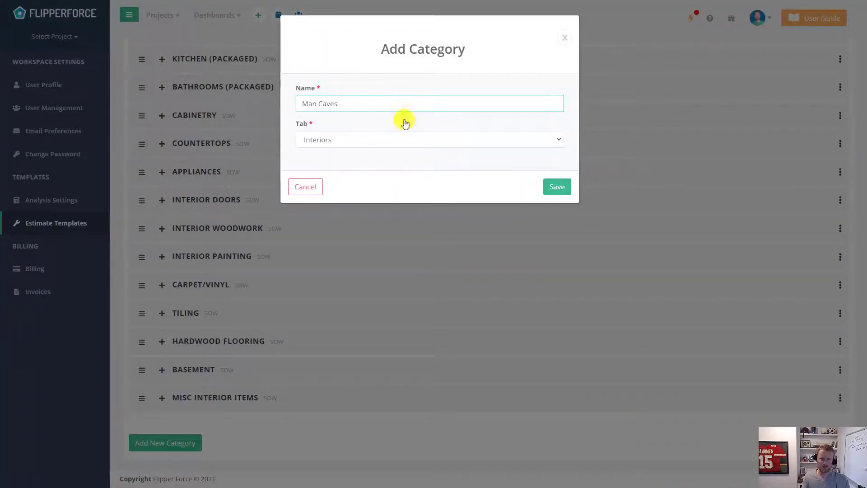
pyautogui.click(557, 187)
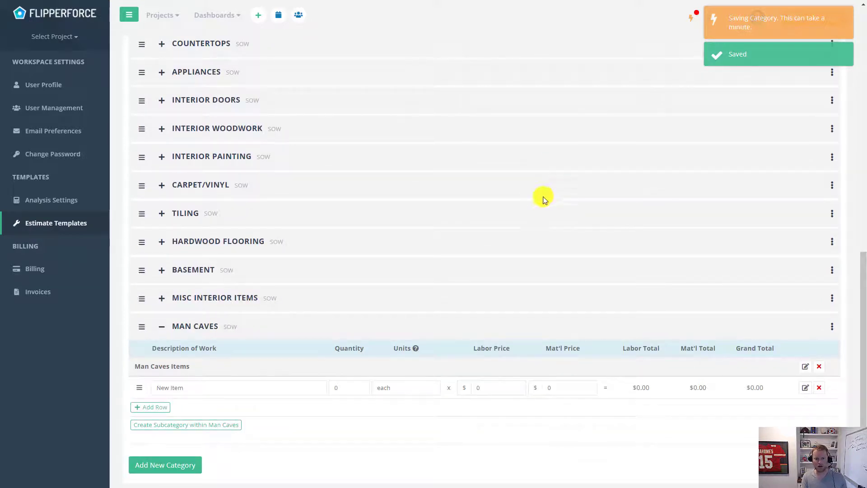
pyautogui.click(216, 390)
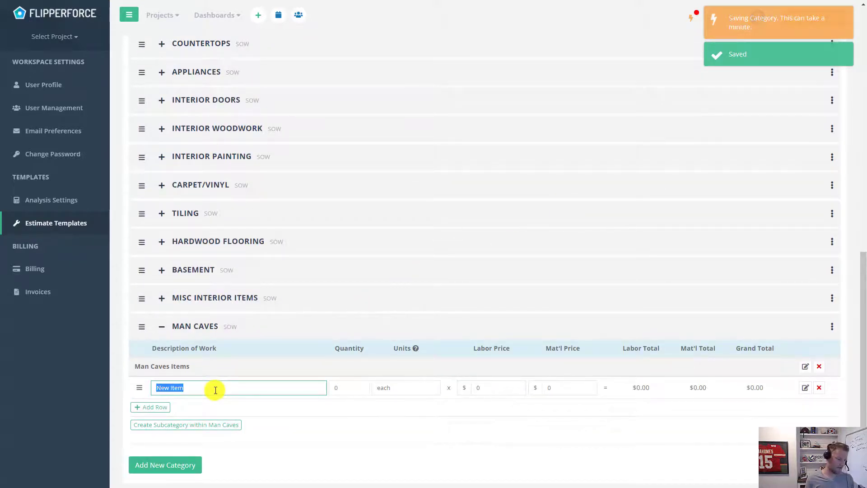
# - Name the first Man Caves item 'Bar area' with $2000 labor and $5000 material prices
pyautogui.write('Bar area')
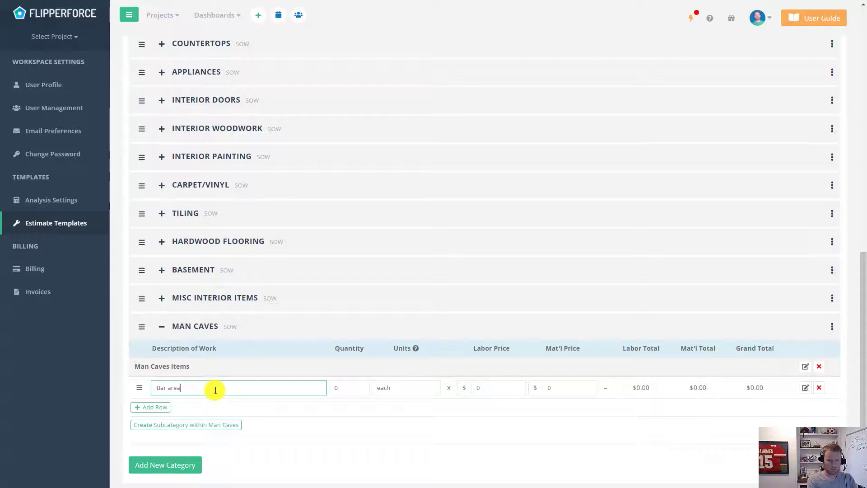
pyautogui.click(501, 388)
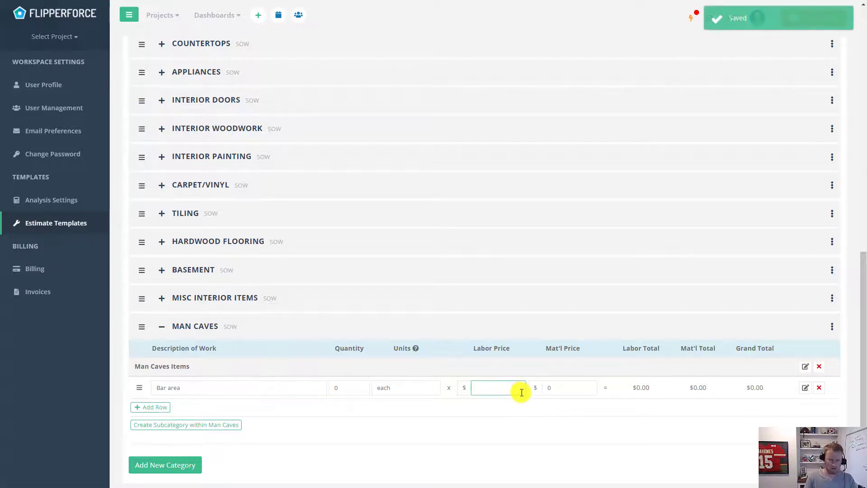
pyautogui.write('2000')
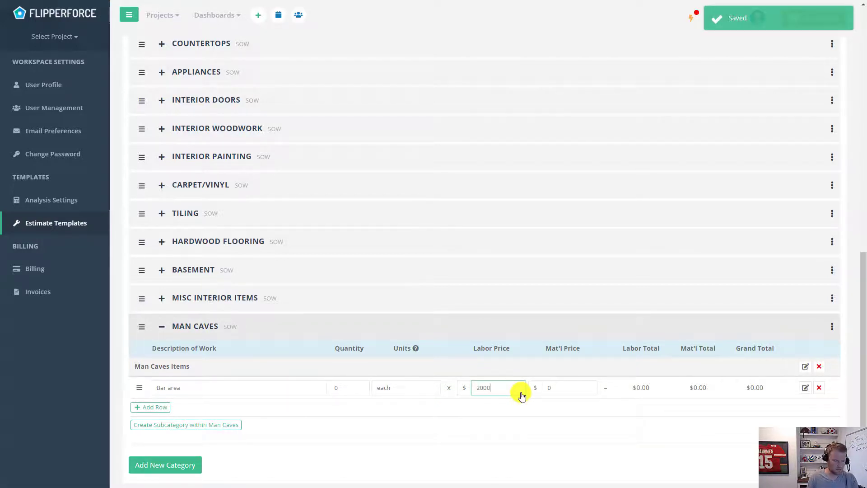
pyautogui.click(557, 387)
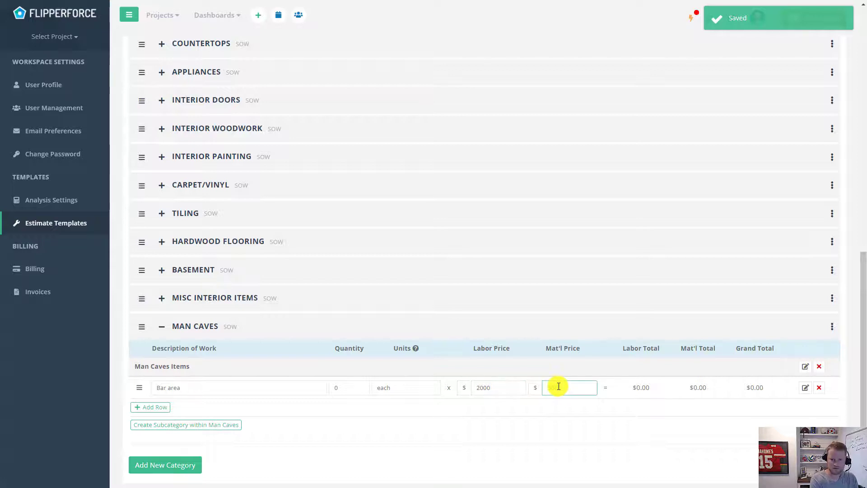
pyautogui.write('5000')
pyautogui.click(559, 440)
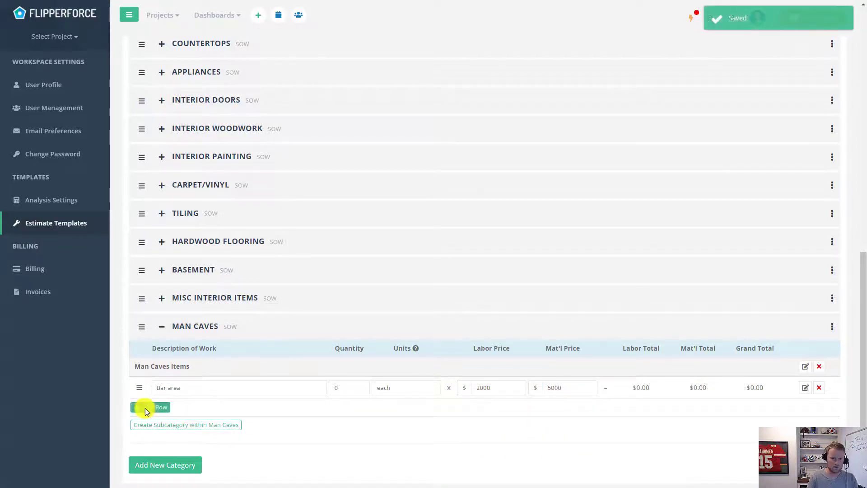
# - Add two more Man Caves items named 'TV Mount' and 'Big screen tv'
pyautogui.click(150, 406)
pyautogui.click(186, 410)
pyautogui.write('TV Mount')
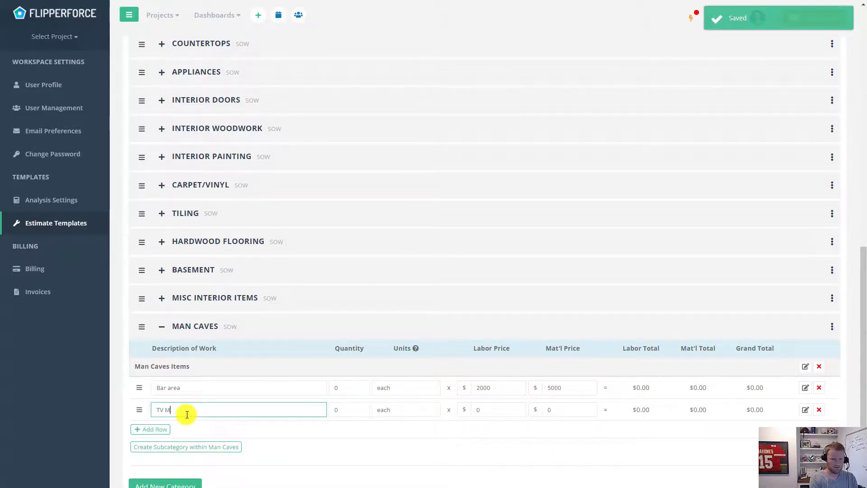
pyautogui.click(168, 431)
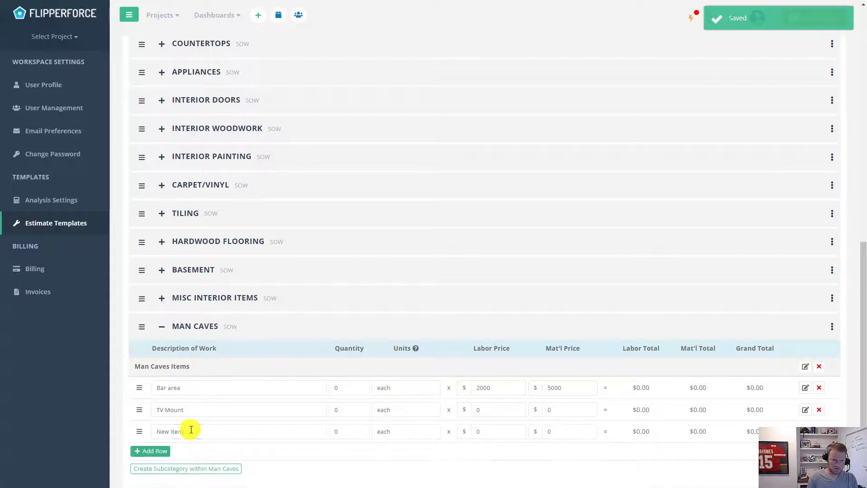
pyautogui.click(191, 430)
pyautogui.hotkey('ctrl', 'a')
pyautogui.write('Big')
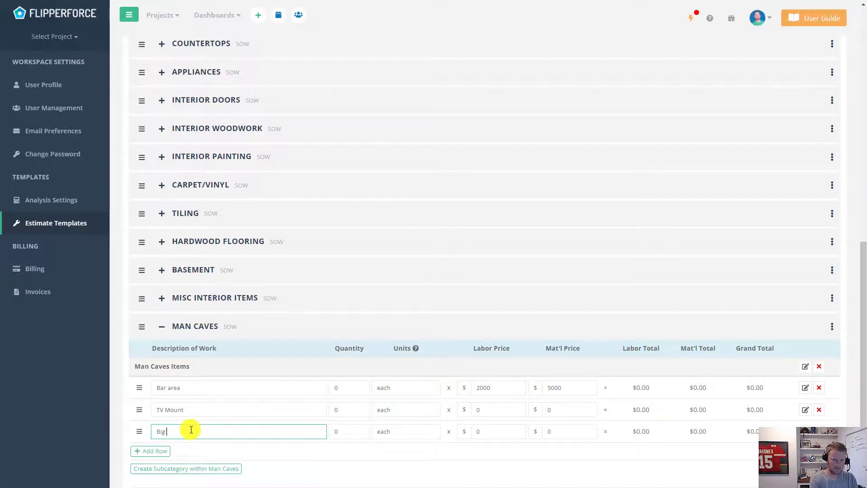
pyautogui.write(' screen')
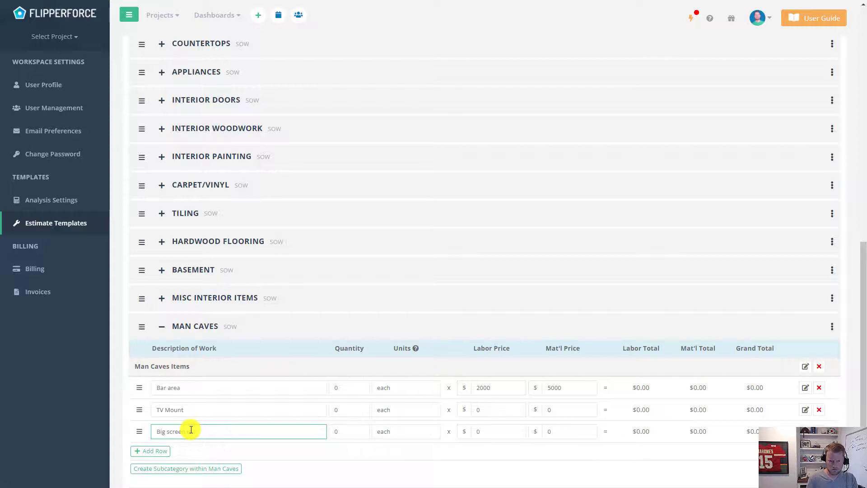
pyautogui.write(' tv')
# - Price Big screen tv materials at 2000 and TV Mount at 500, then collapse Man Caves
pyautogui.click(558, 432)
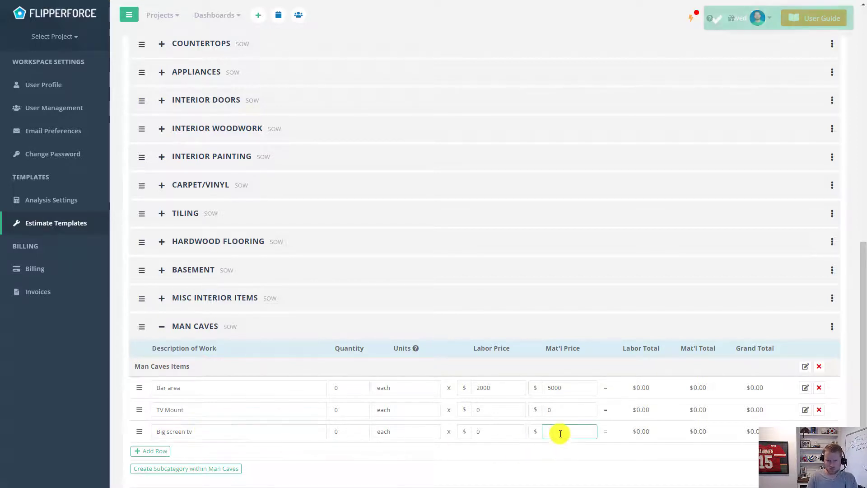
pyautogui.write('2000')
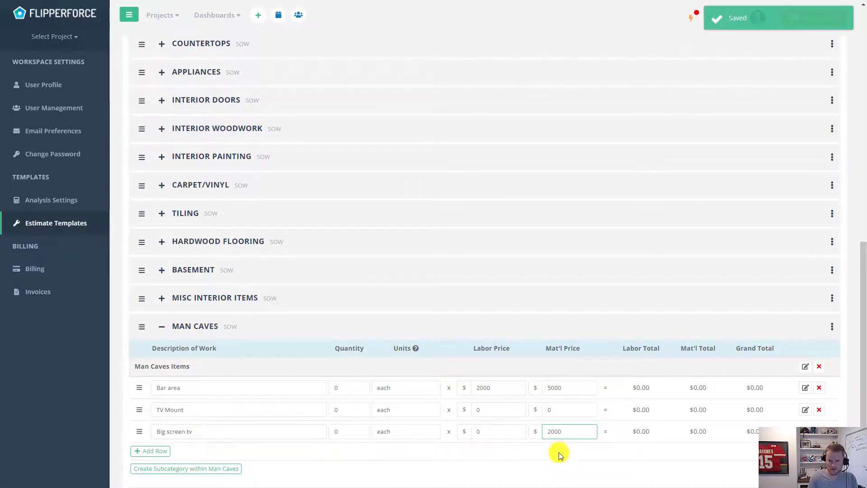
pyautogui.click(559, 453)
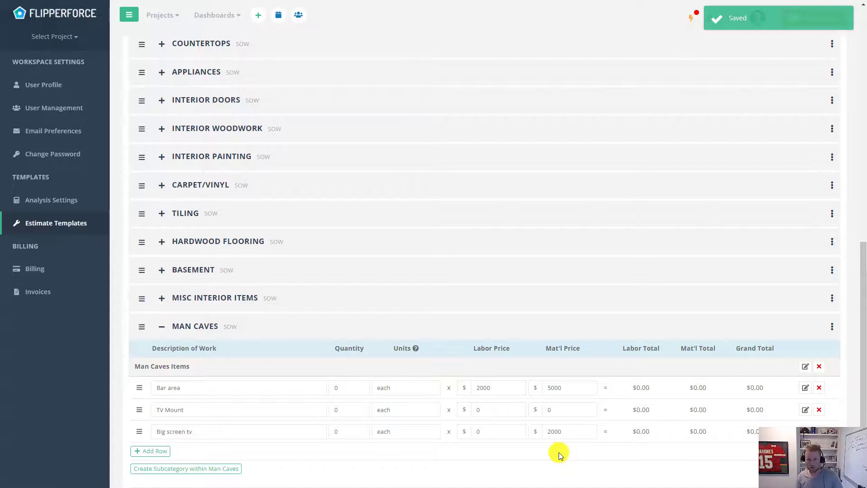
pyautogui.click(570, 410)
pyautogui.write('5')
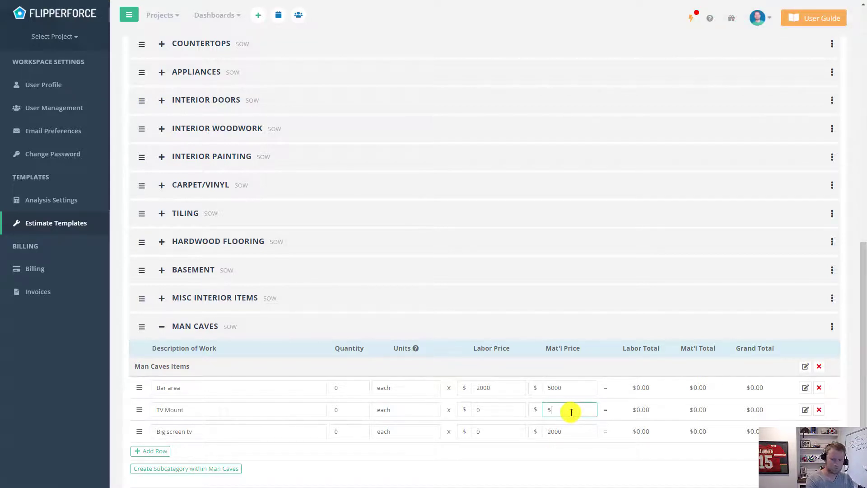
pyautogui.write('00')
pyautogui.click(546, 448)
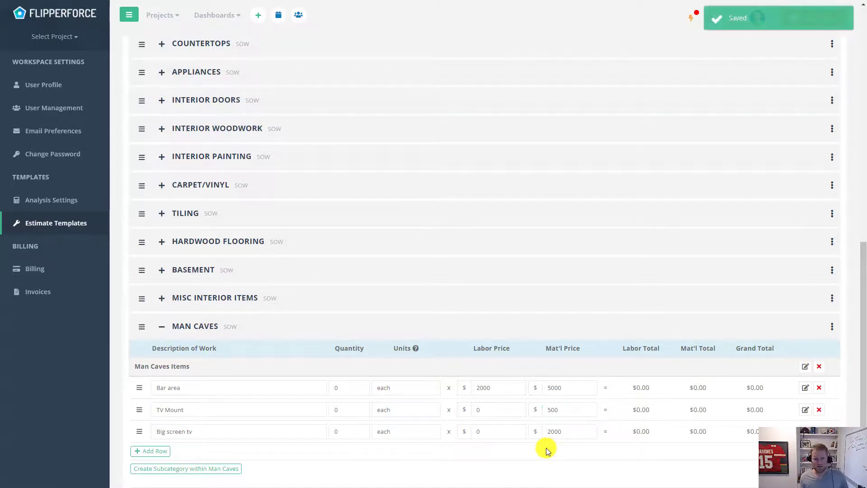
pyautogui.click(195, 326)
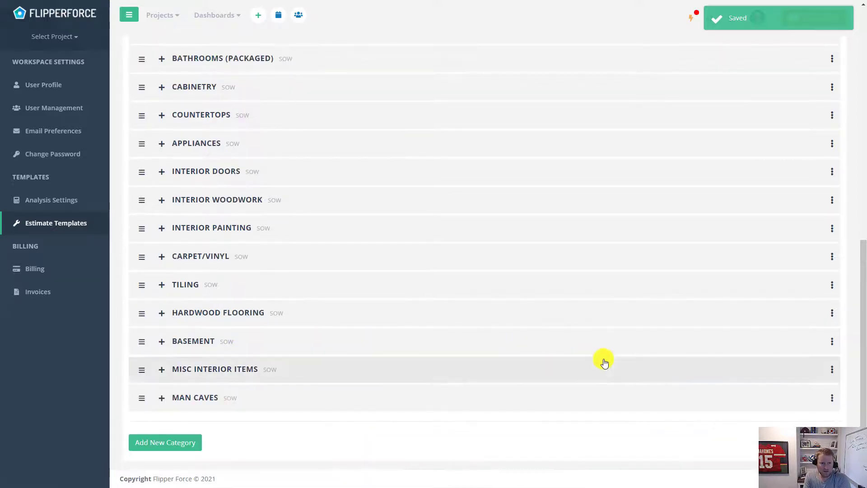
# - Look over the template's Exteriors categories, then switch to The Rat House project
pyautogui.scroll(4, 603, 360)
pyautogui.scroll(6, 604, 361)
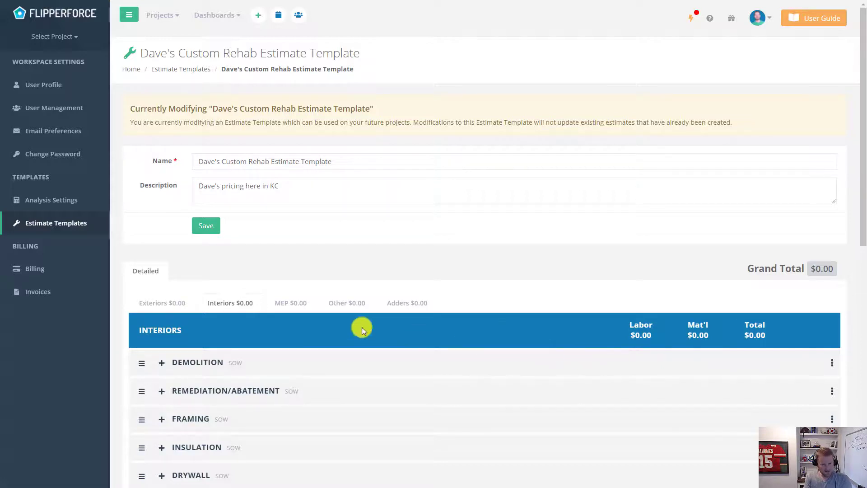
pyautogui.click(175, 301)
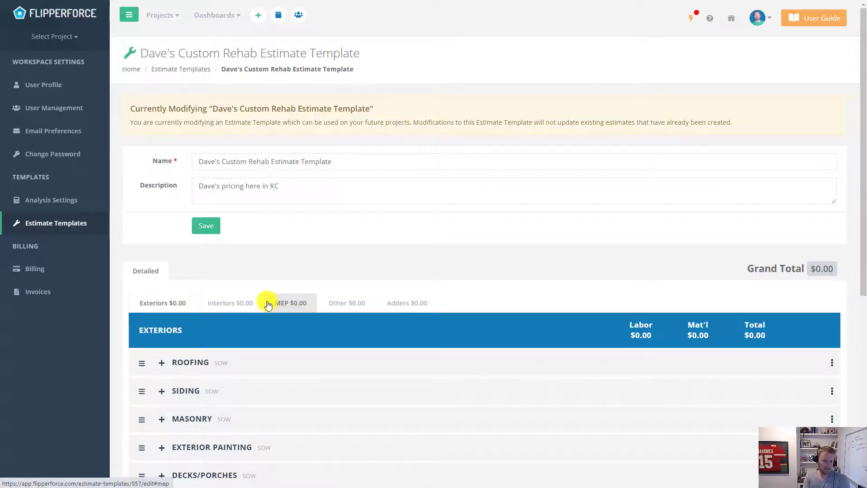
pyautogui.scroll(-1, 232, 302)
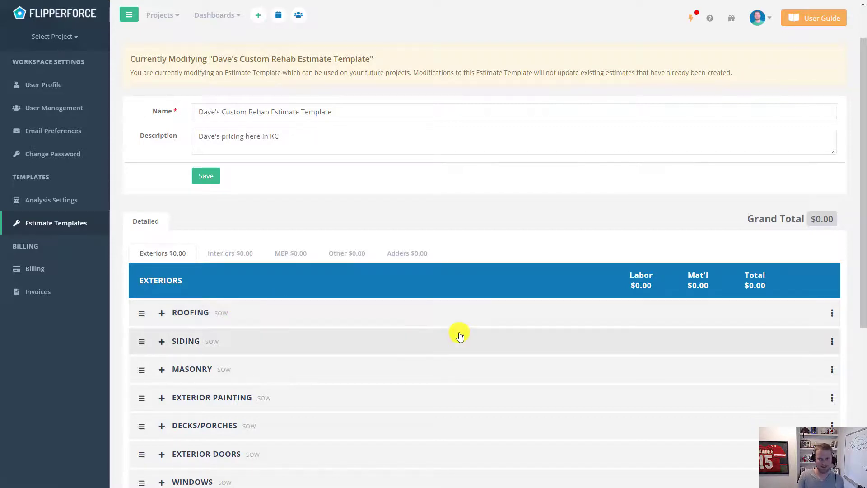
pyautogui.scroll(-3, 458, 333)
pyautogui.scroll(-2, 459, 333)
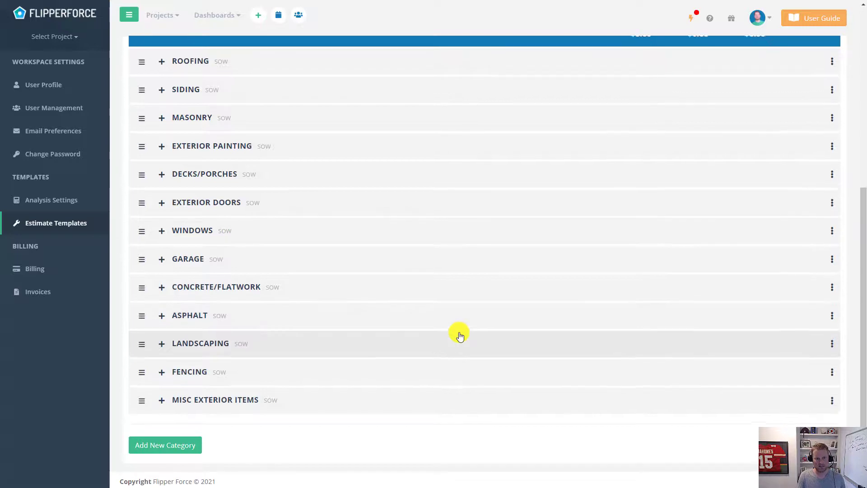
pyautogui.scroll(6, 459, 333)
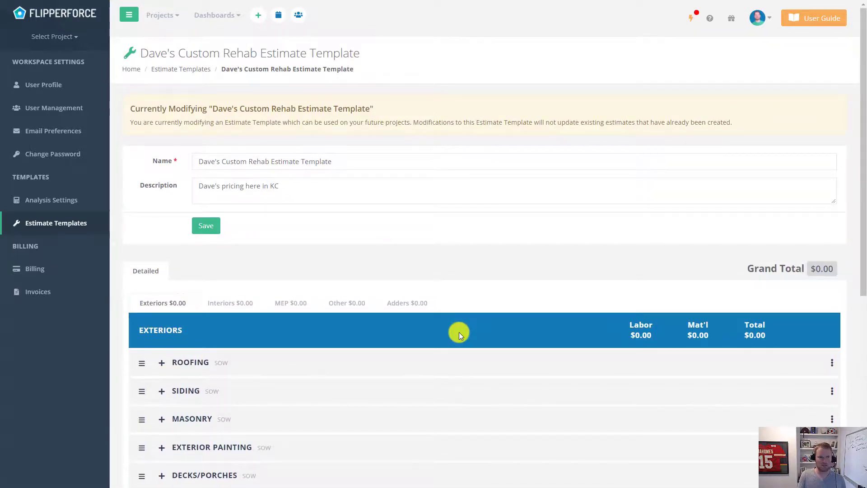
pyautogui.click(171, 14)
pyautogui.click(194, 73)
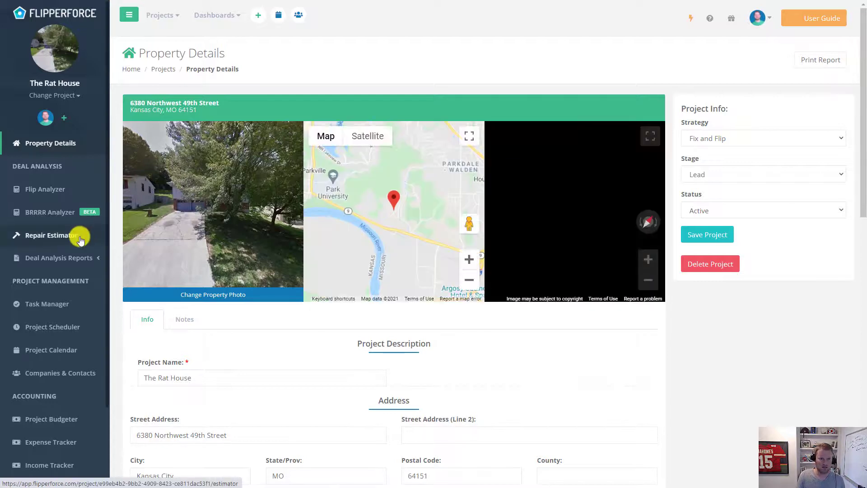
# - Open The Rat House repair estimate and view its Interiors categories
pyautogui.click(79, 235)
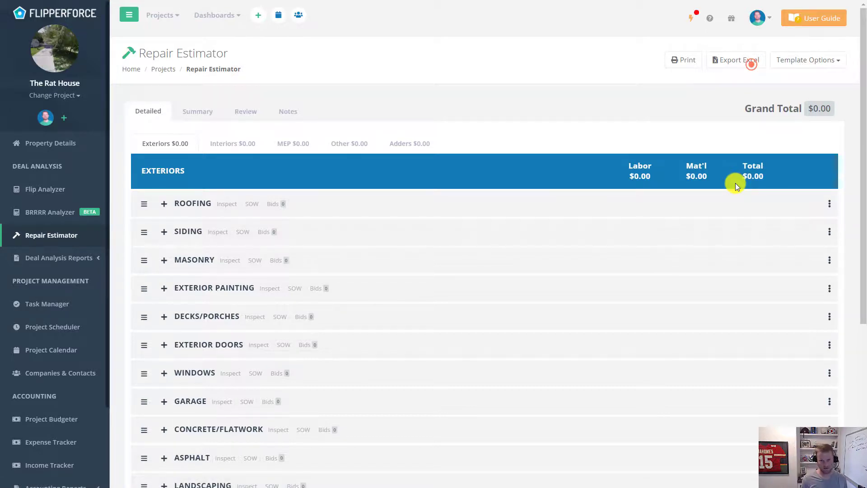
pyautogui.scroll(-5, 735, 183)
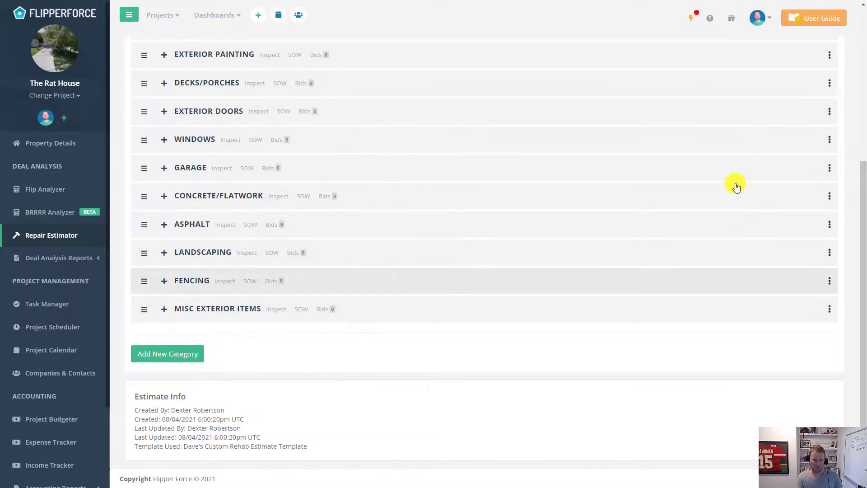
pyautogui.scroll(5, 735, 182)
pyautogui.click(242, 144)
pyautogui.scroll(-5, 242, 144)
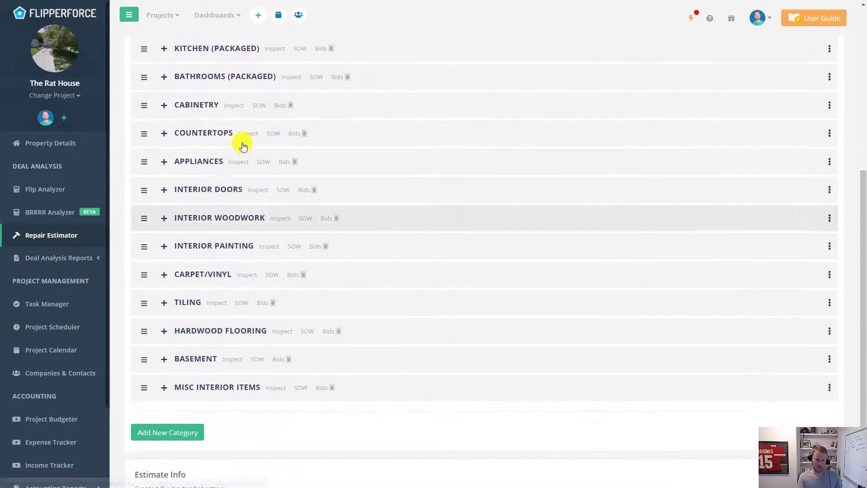
pyautogui.scroll(5, 242, 144)
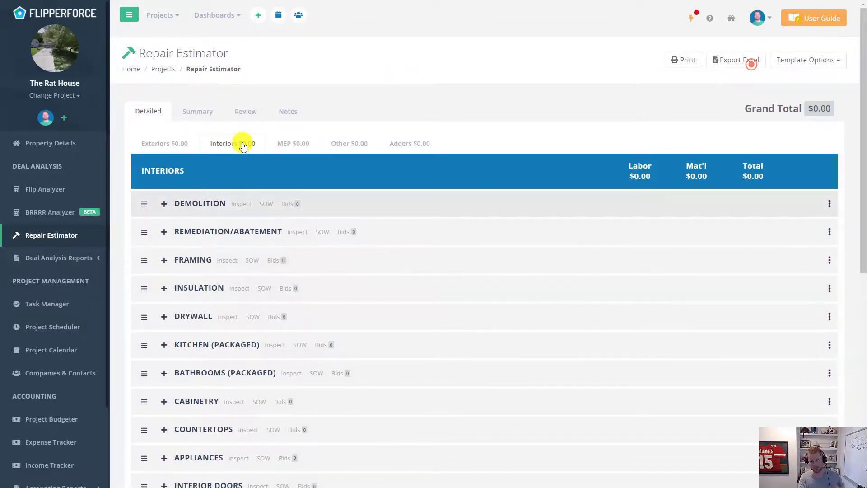
# - Switch the estimate's template to the custom rehab template, confirming the replacement
pyautogui.click(803, 60)
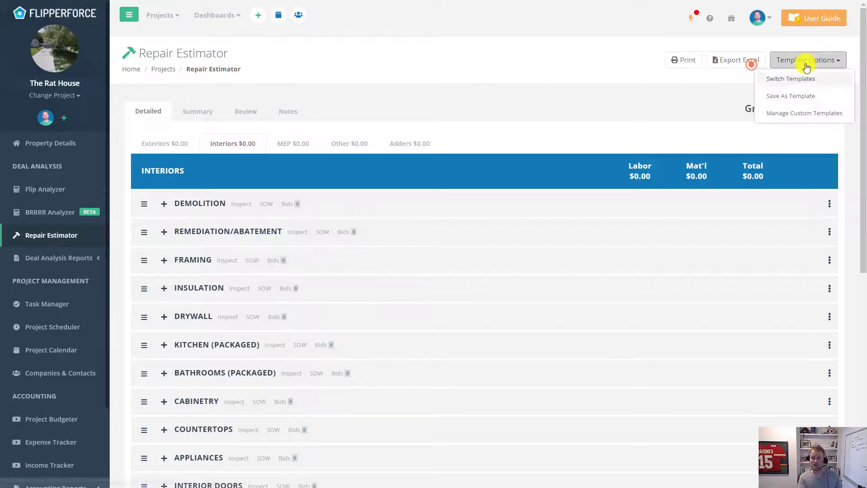
pyautogui.click(825, 86)
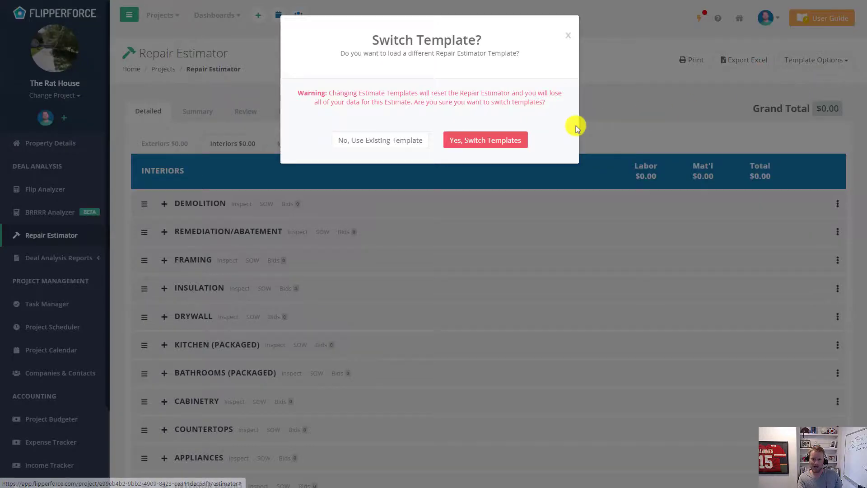
pyautogui.click(504, 137)
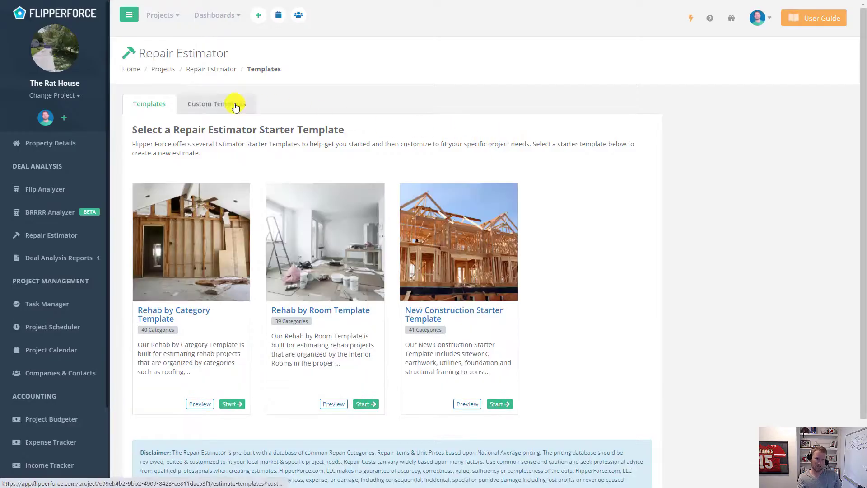
pyautogui.click(235, 103)
pyautogui.click(233, 266)
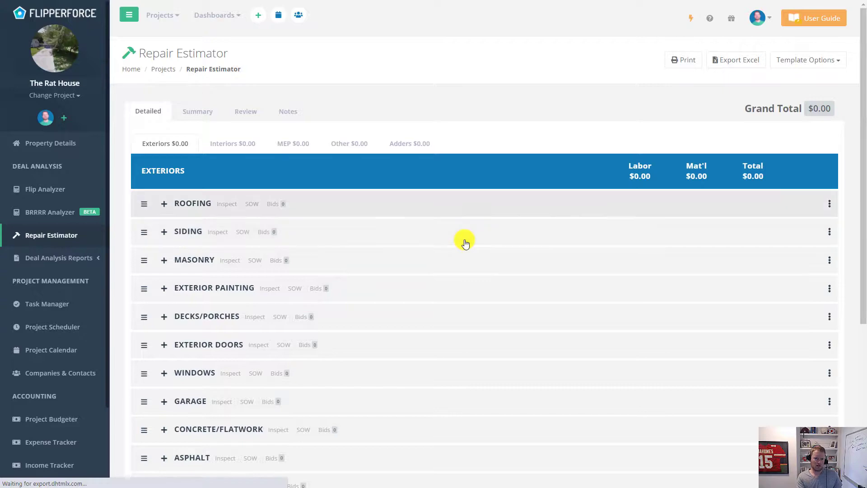
# - Expand Man Caves in the estimate's Interiors to verify Bar area, TV Mount and Big screen tv
pyautogui.scroll(-5, 465, 244)
pyautogui.scroll(5, 466, 244)
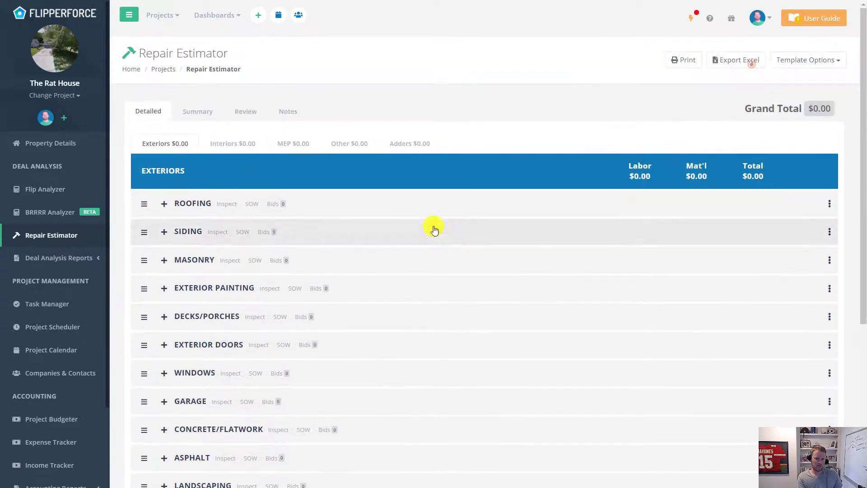
pyautogui.click(246, 141)
pyautogui.scroll(-5, 459, 248)
pyautogui.scroll(-4, 459, 248)
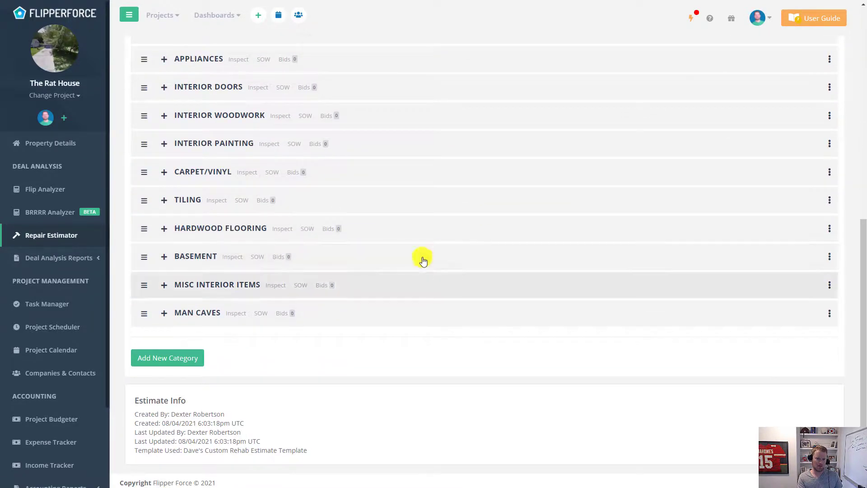
pyautogui.click(199, 311)
pyautogui.scroll(-1, 492, 315)
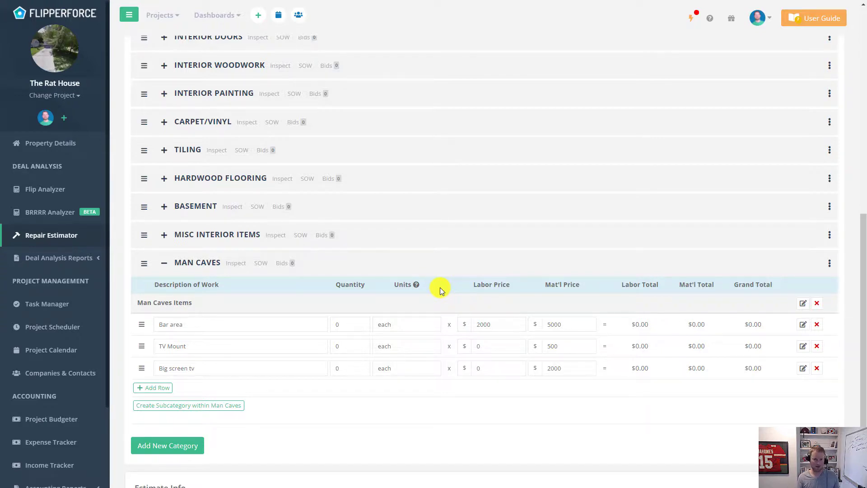
pyautogui.scroll(9, 440, 288)
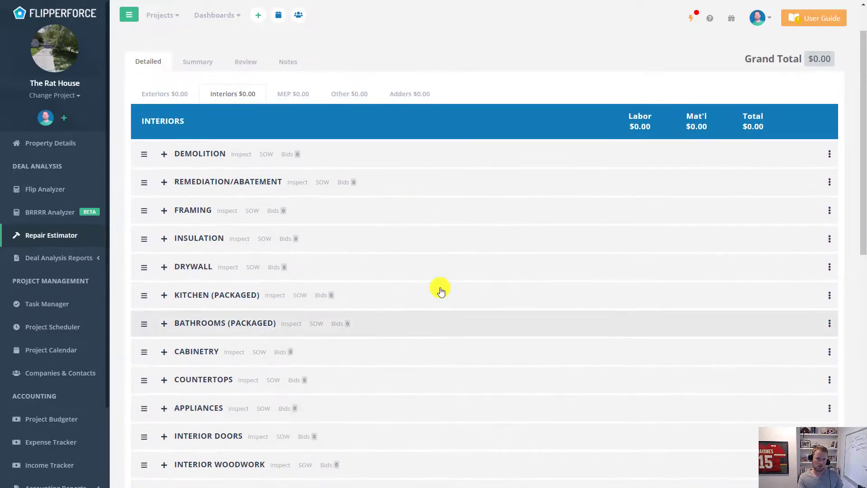
pyautogui.scroll(-8, 440, 287)
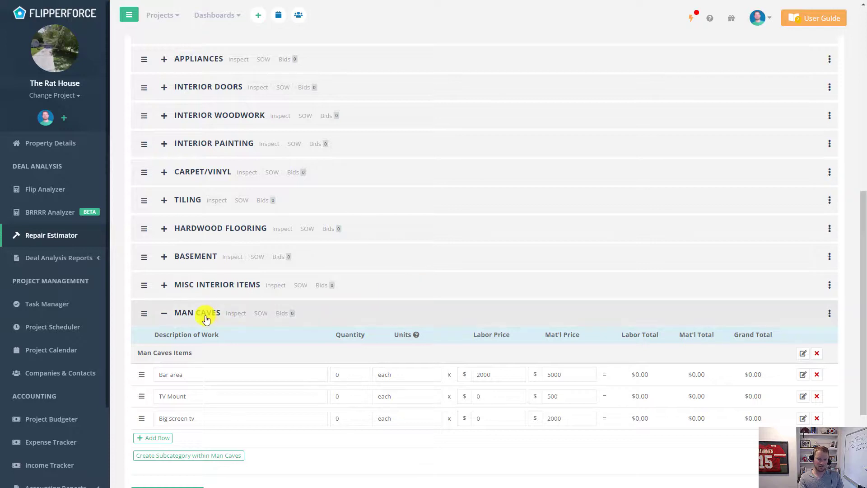
pyautogui.click(205, 319)
pyautogui.scroll(9, 206, 318)
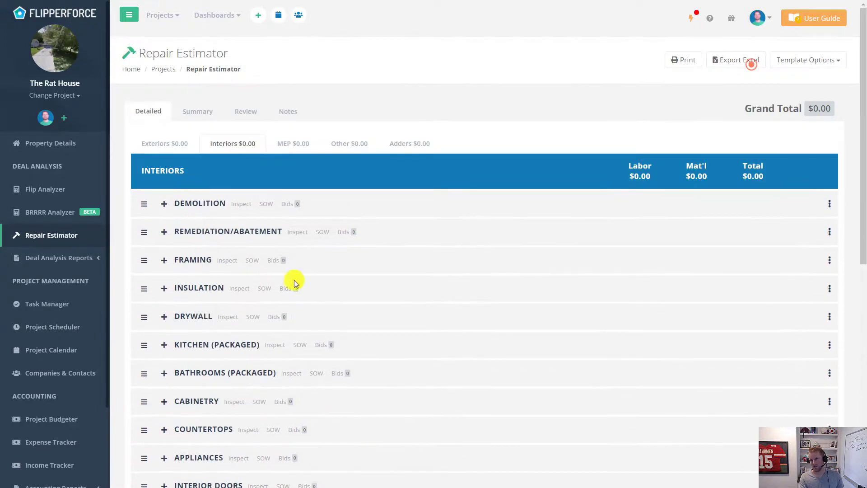
# - Open the Template Options menu for The Rat House repair estimate
pyautogui.click(828, 62)
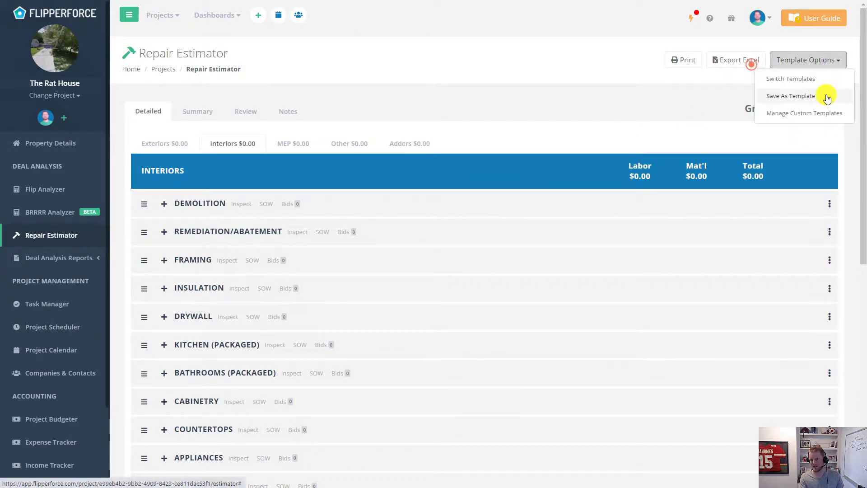